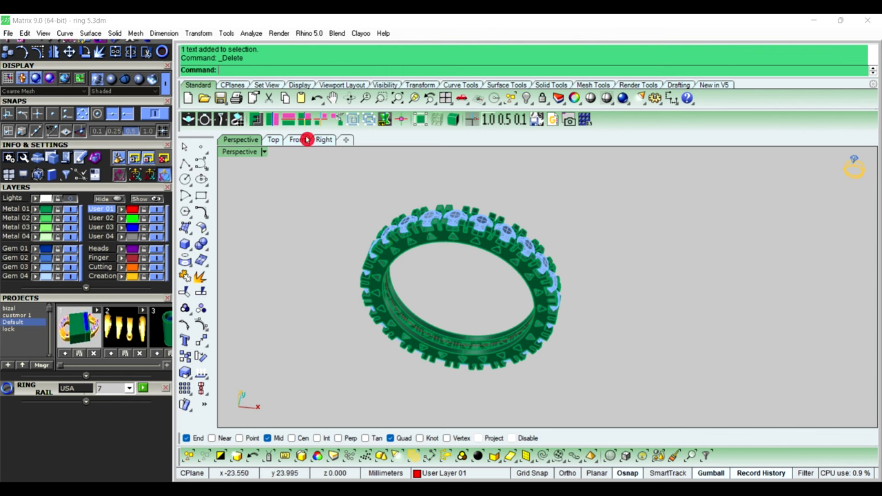
In the Top view, dimension the band's width as 3.10 mm, placed right of the band.
{"action": "left_click", "coordinate": [275, 142]}
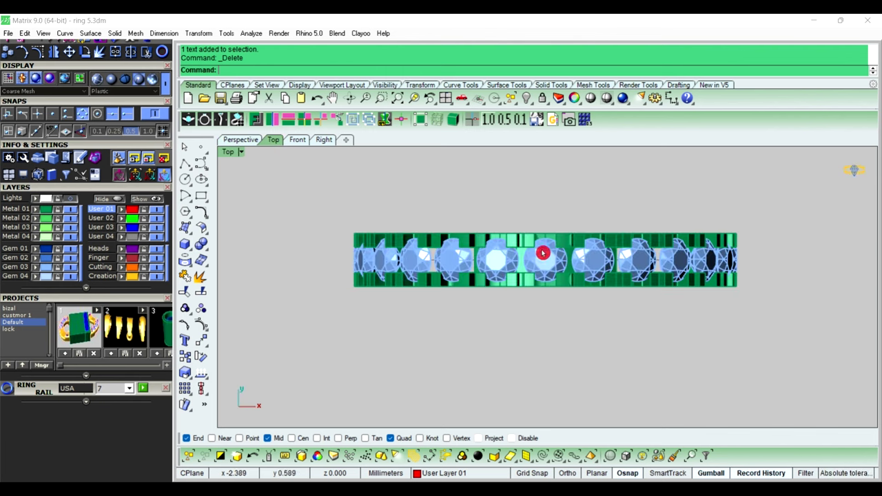
{"action": "left_click", "coordinate": [244, 143]}
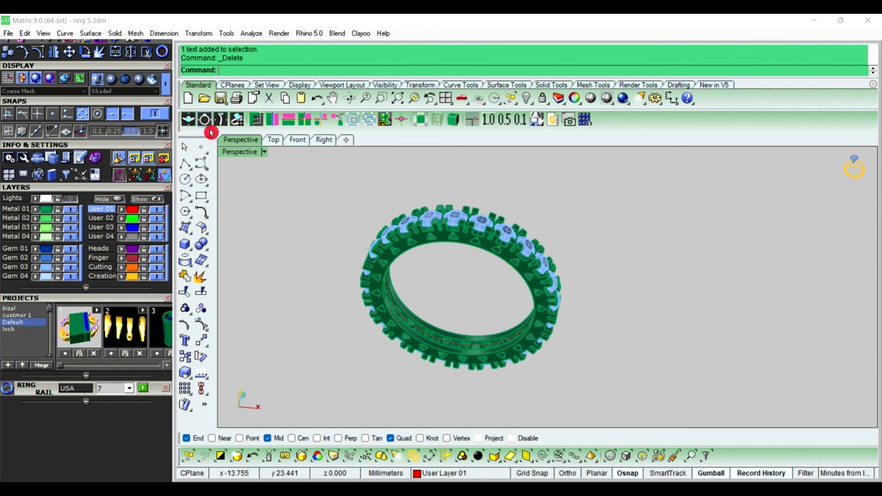
{"action": "left_click", "coordinate": [275, 142]}
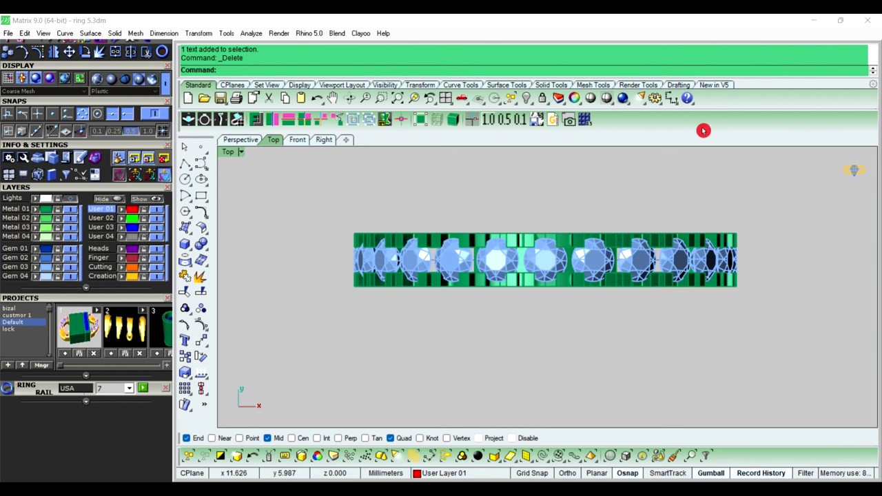
{"action": "left_click", "coordinate": [670, 100]}
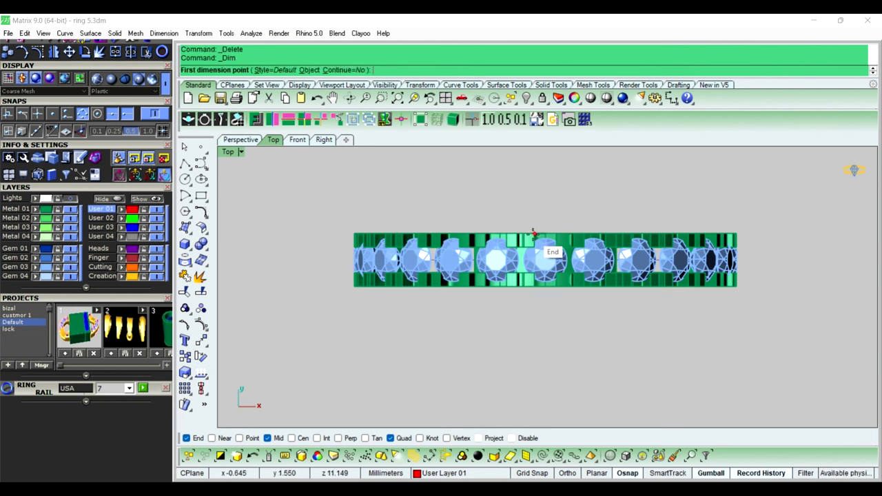
{"action": "left_click", "coordinate": [551, 253]}
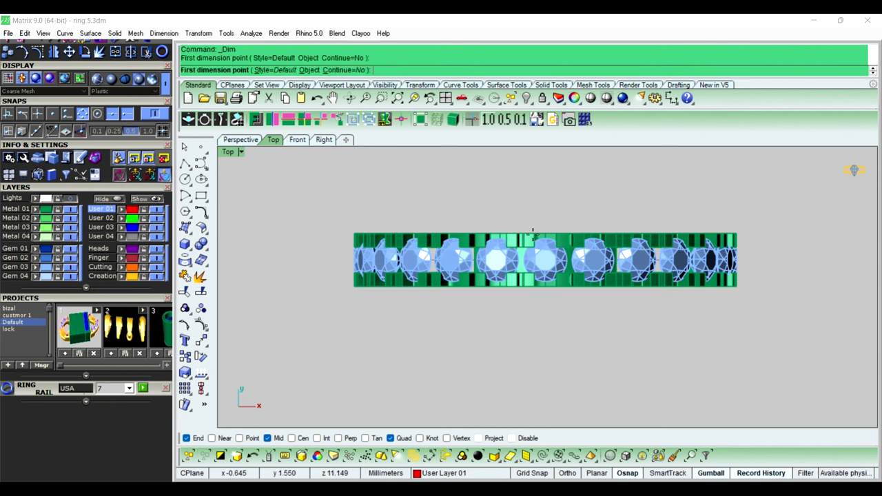
{"action": "left_click", "coordinate": [536, 285]}
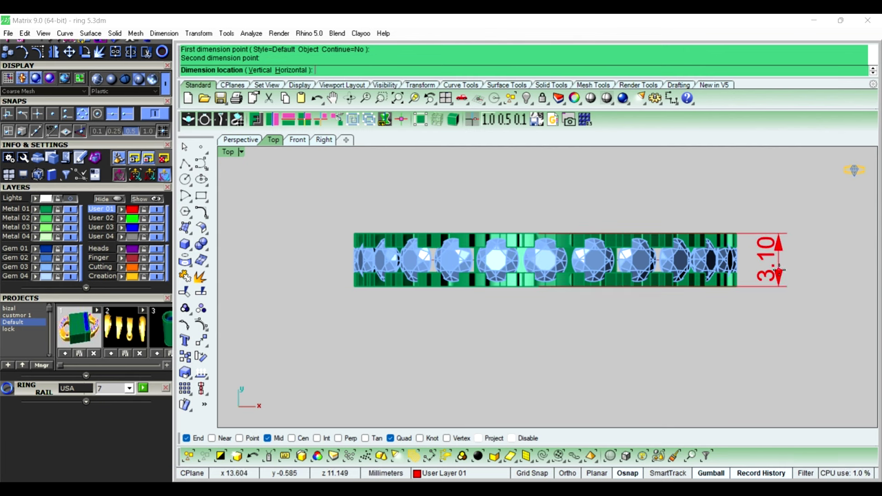
{"action": "left_click", "coordinate": [777, 273]}
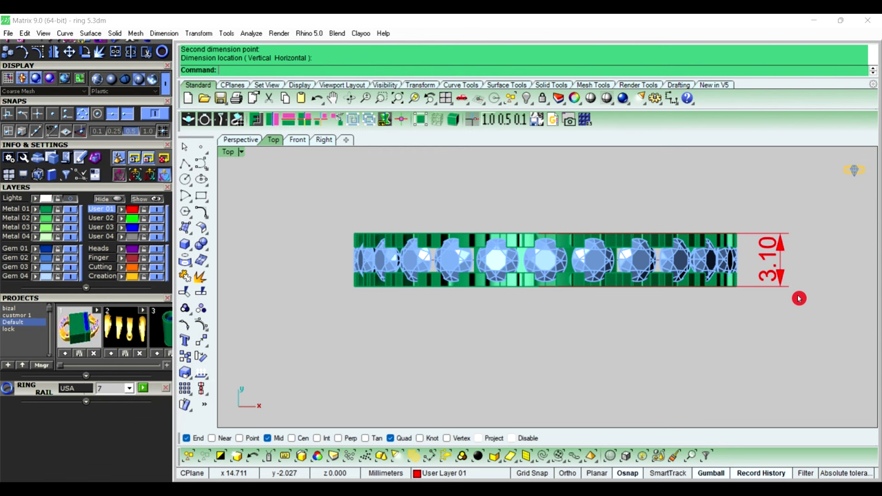
{"action": "left_click", "coordinate": [297, 140]}
In the Front view, place a text label at the ring's centre, changing USA-7 to US-7.
{"action": "scroll", "coordinate": [438, 287], "scroll_direction": "down", "scroll_amount": 3}
{"action": "right_click_drag", "start_coordinate": [510, 323], "coordinate": [478, 335]}
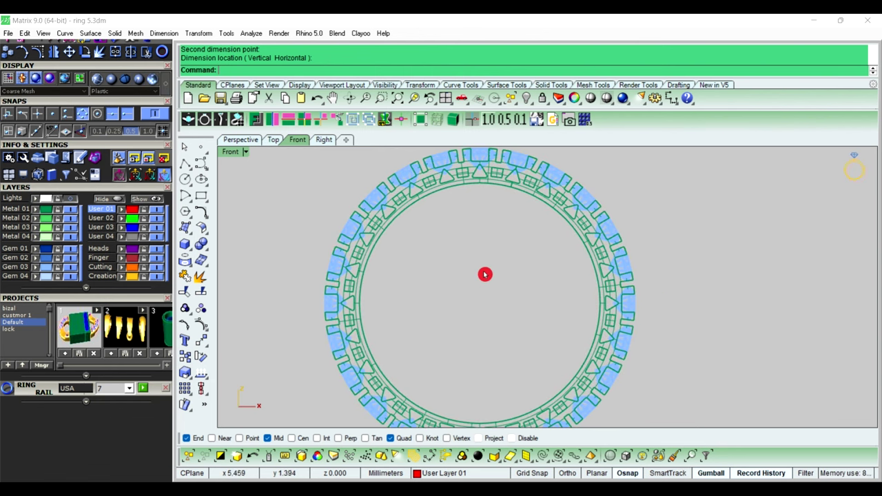
{"action": "scroll", "coordinate": [484, 274], "scroll_direction": "down", "scroll_amount": 2}
{"action": "scroll", "coordinate": [473, 321], "scroll_direction": "down", "scroll_amount": 1}
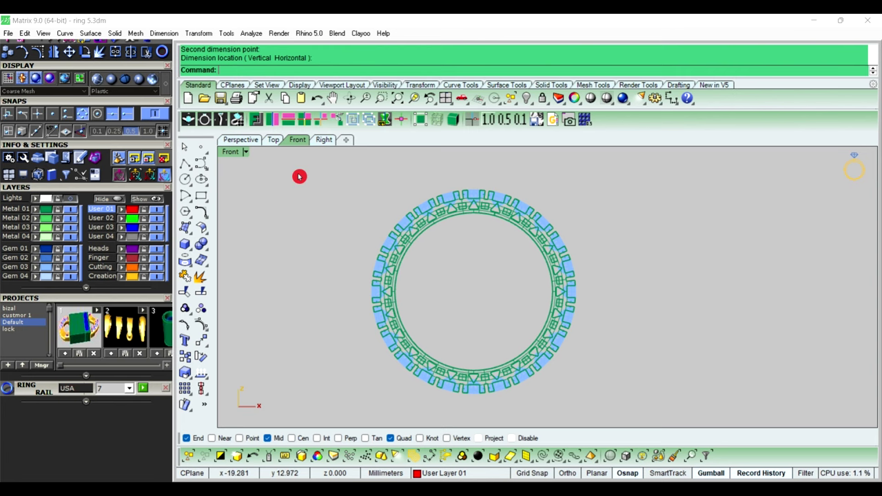
{"action": "type", "text": "Text"}
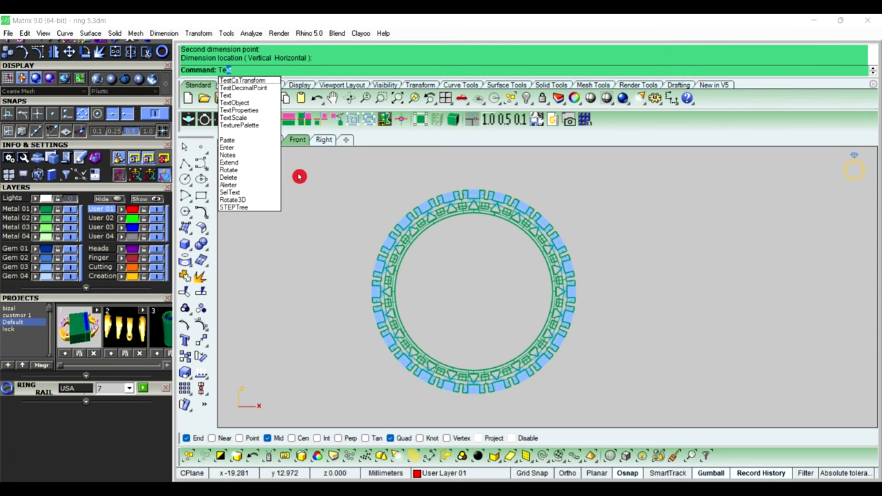
{"action": "key", "text": "Return"}
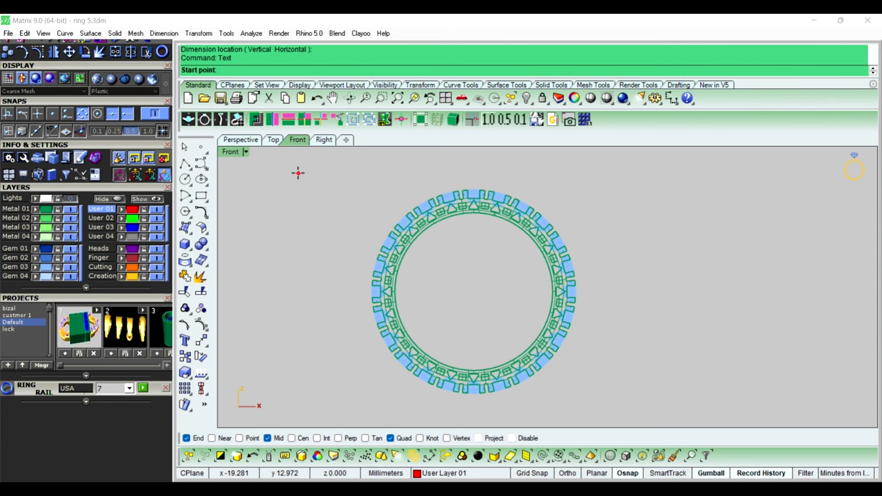
{"action": "left_click", "coordinate": [459, 288]}
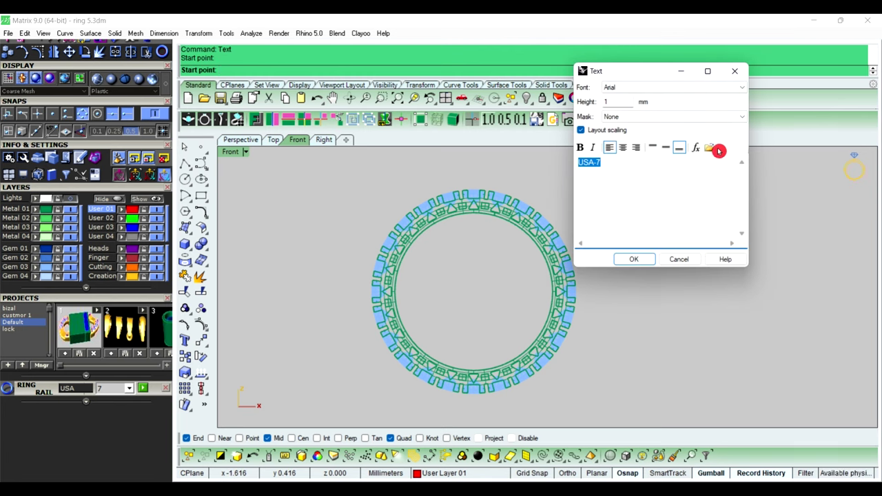
{"action": "left_click", "coordinate": [594, 164]}
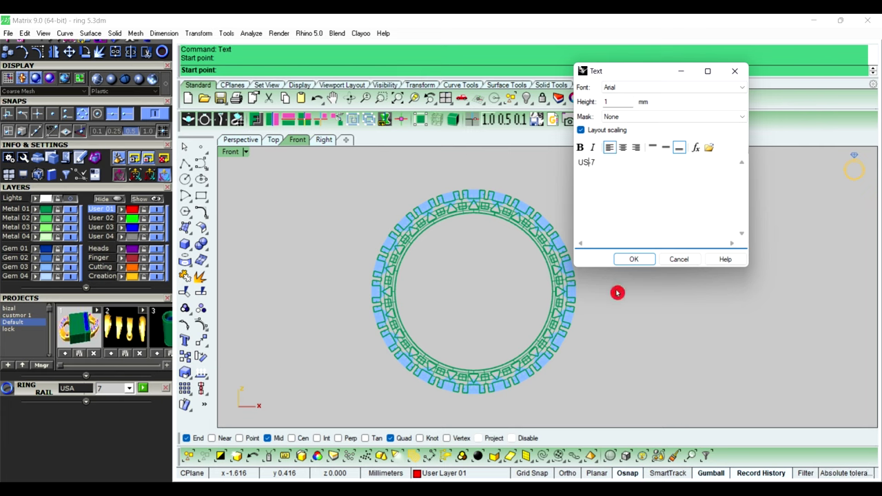
{"action": "left_click", "coordinate": [635, 265]}
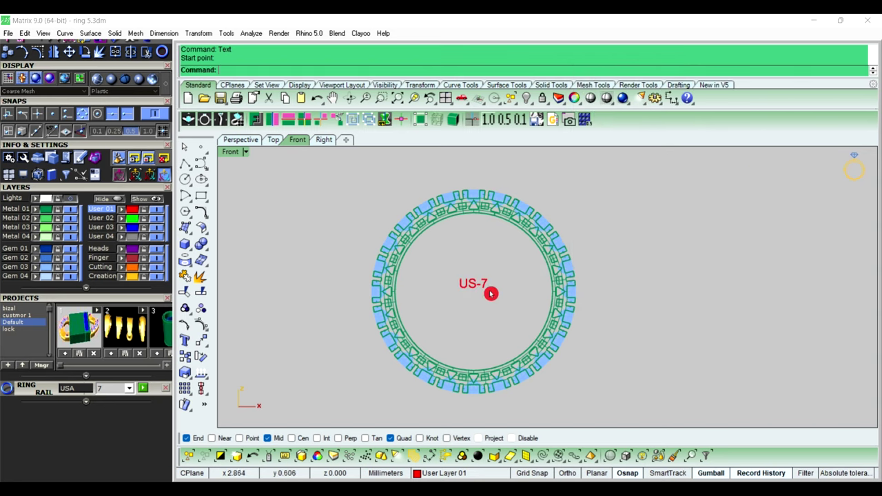
Enlarge the US-7 label with the gumball and move it to the centre of the ring opening.
{"action": "left_click_drag", "start_coordinate": [438, 270], "coordinate": [503, 308]}
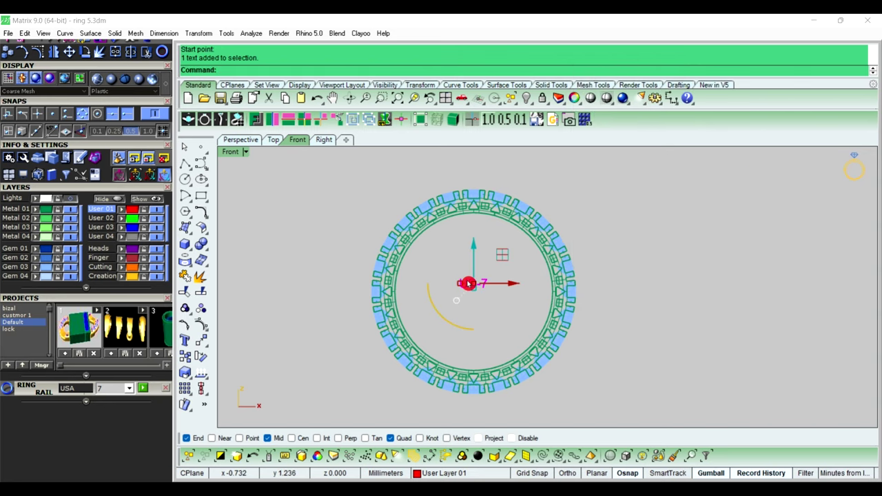
{"action": "left_click_drag", "start_coordinate": [461, 285], "coordinate": [444, 289]}
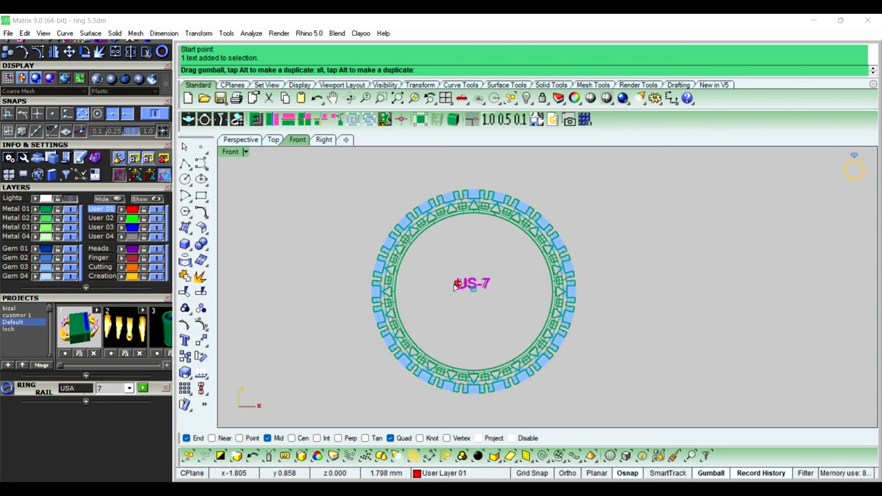
{"action": "left_click", "coordinate": [594, 299]}
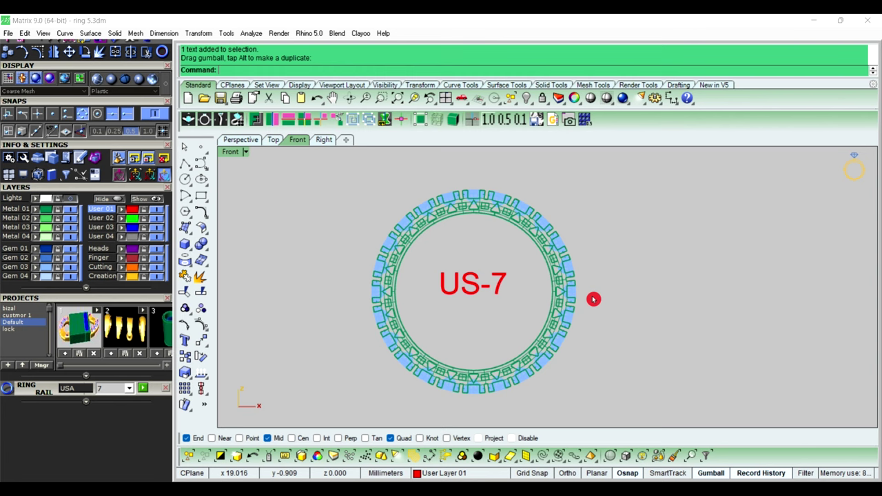
{"action": "left_click", "coordinate": [494, 283]}
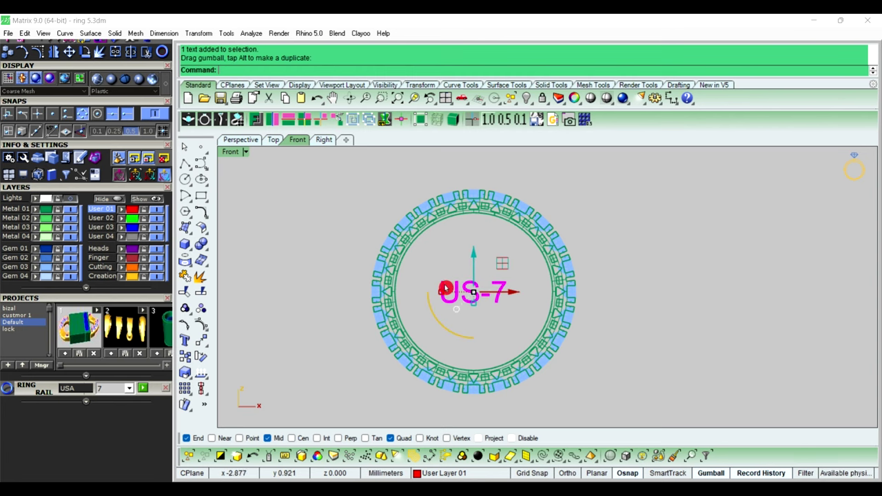
{"action": "left_click_drag", "start_coordinate": [440, 284], "coordinate": [441, 294]}
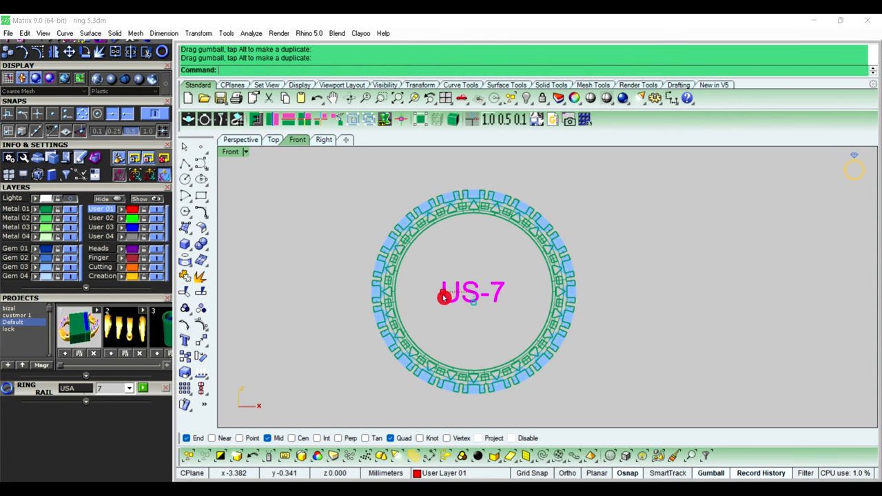
{"action": "left_click", "coordinate": [503, 328]}
{"action": "left_click", "coordinate": [441, 284]}
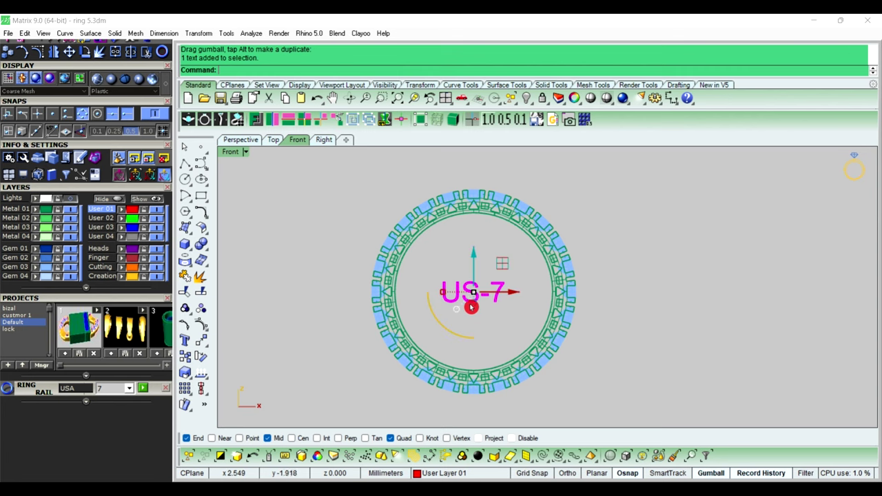
{"action": "left_click_drag", "start_coordinate": [442, 294], "coordinate": [448, 292]}
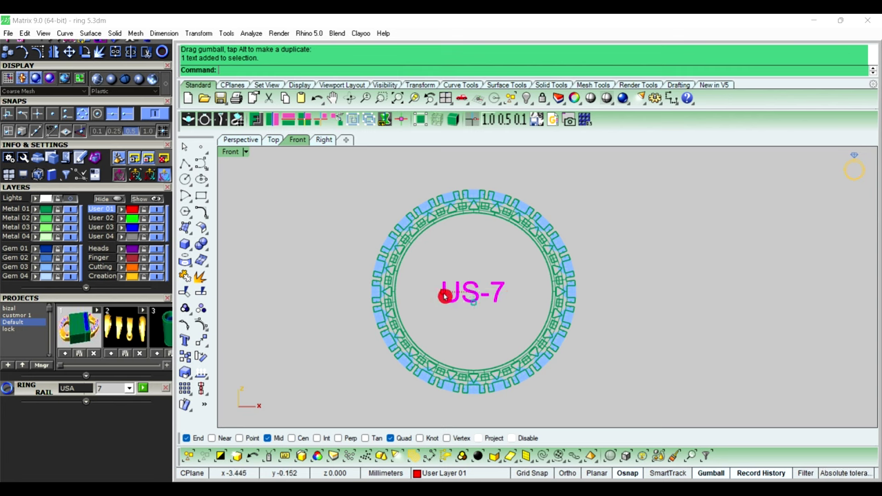
{"action": "left_click", "coordinate": [722, 292]}
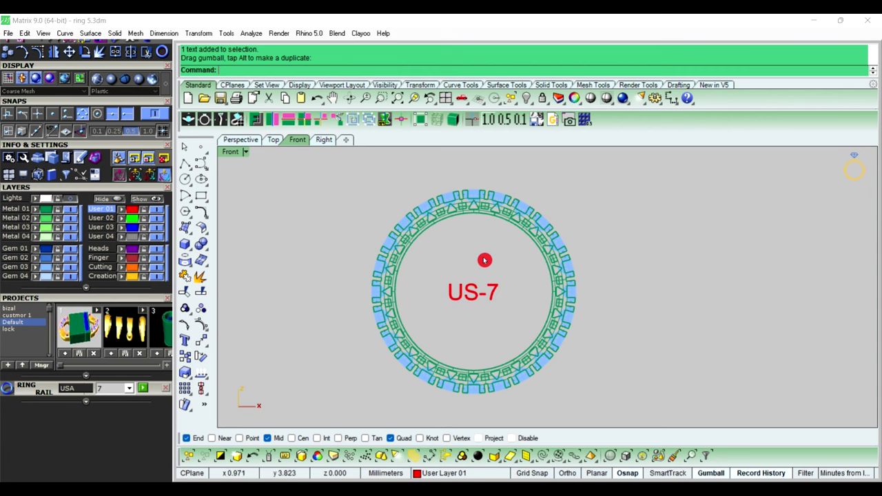
{"action": "scroll", "coordinate": [500, 289], "scroll_direction": "down", "scroll_amount": 1}
{"action": "scroll", "coordinate": [498, 293], "scroll_direction": "down", "scroll_amount": 1}
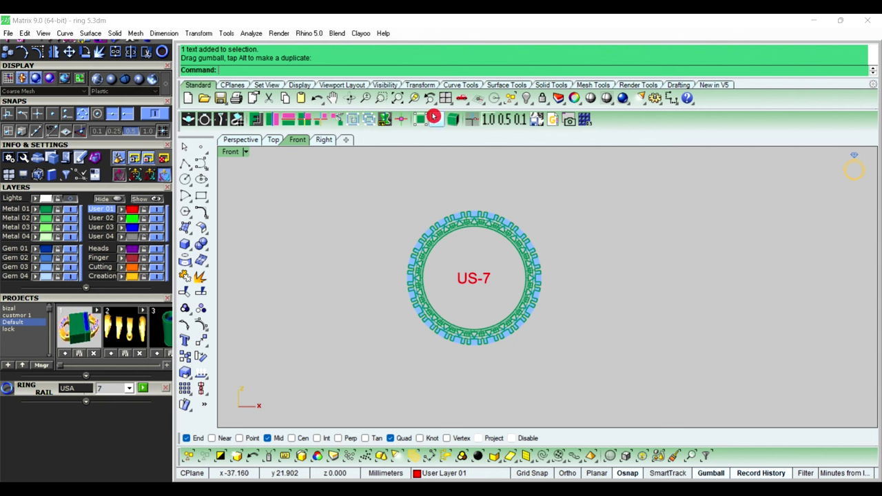
Show the four-view layout and rotate and zoom the Perspective view close on the US-7 label.
{"action": "left_click", "coordinate": [445, 98]}
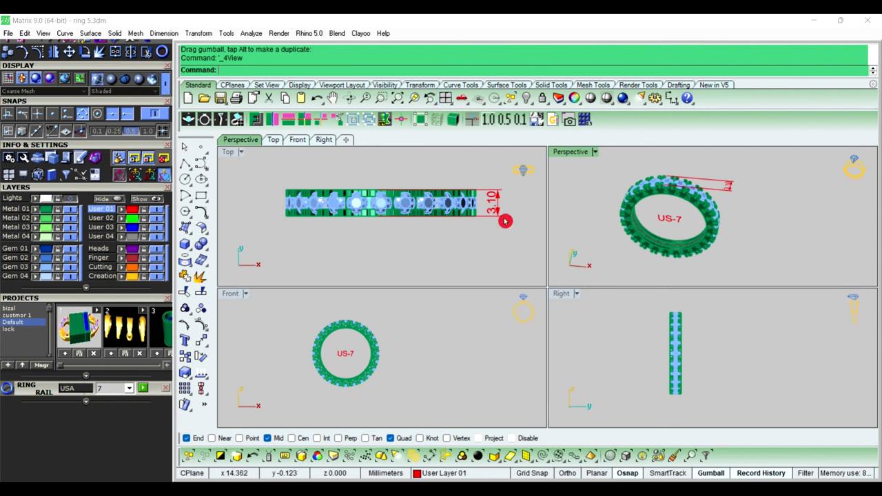
{"action": "mouse_move", "coordinate": [718, 230]}
{"action": "right_mouse_down"}
{"action": "mouse_move", "coordinate": [724, 207]}
{"action": "mouse_move", "coordinate": [723, 216]}
{"action": "right_mouse_up"}
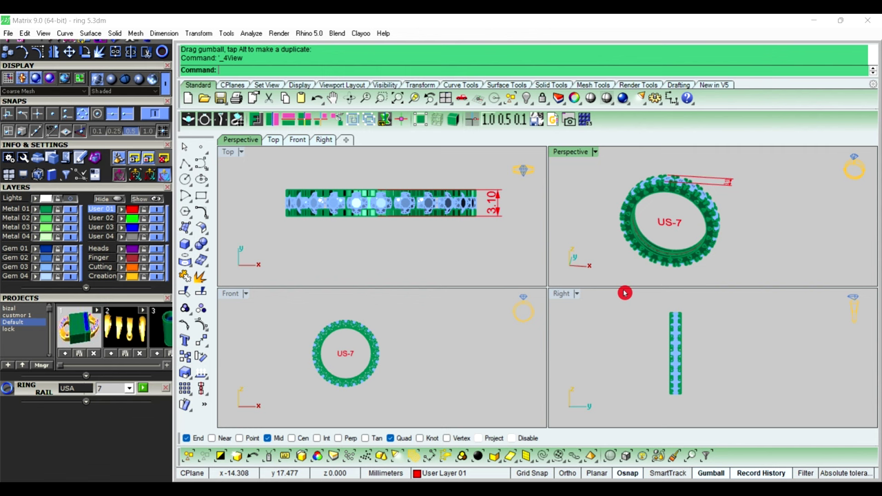
{"action": "scroll", "coordinate": [655, 255], "scroll_direction": "up", "scroll_amount": 2}
{"action": "scroll", "coordinate": [646, 251], "scroll_direction": "up", "scroll_amount": 2}
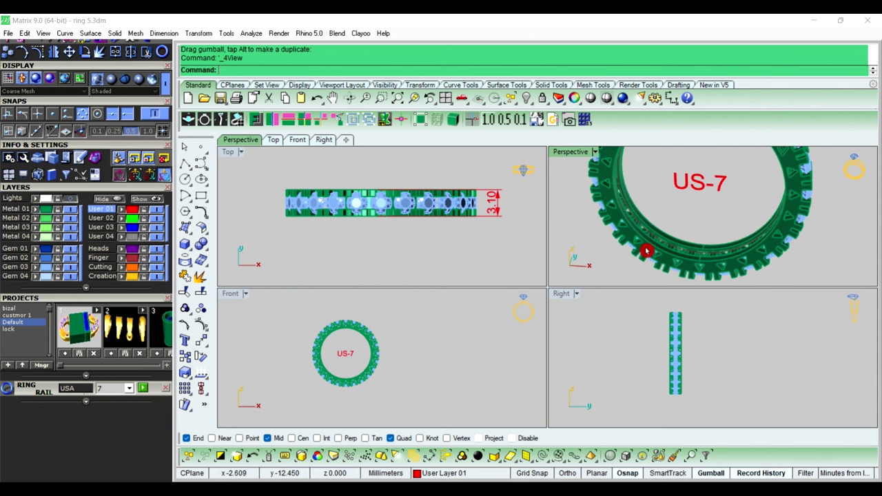
{"action": "left_click", "coordinate": [646, 251]}
{"action": "left_click", "coordinate": [481, 251]}
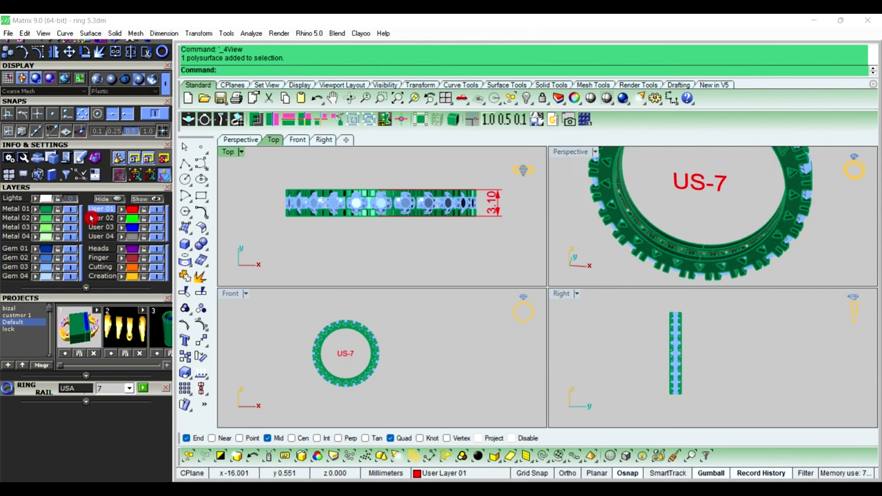
Select all objects and calculate metal weights with gvMetalWeights, giving 3.36 g in 22K gold.
{"action": "key", "text": "ctrl+a"}
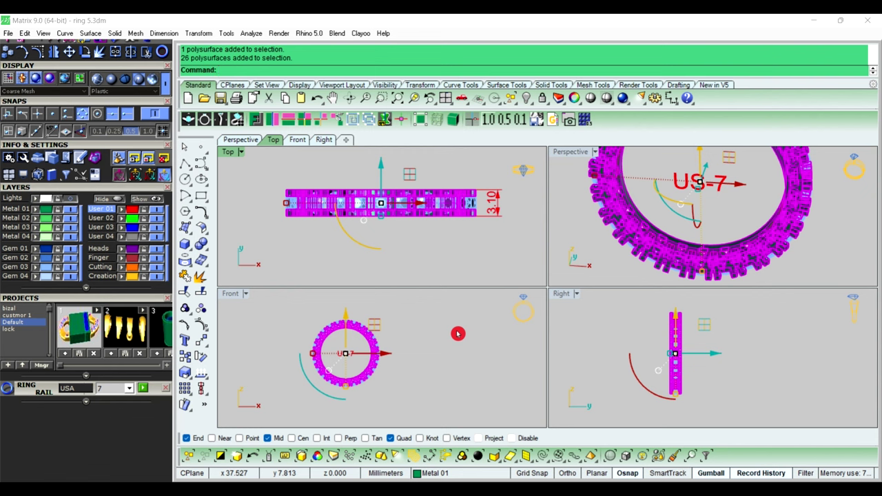
{"action": "type", "text": "gv"}
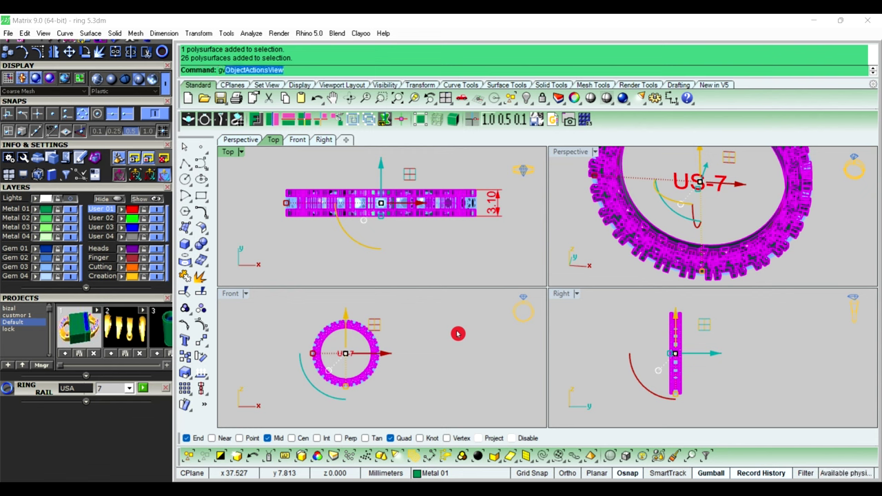
{"action": "type", "text": "MeshRepair"}
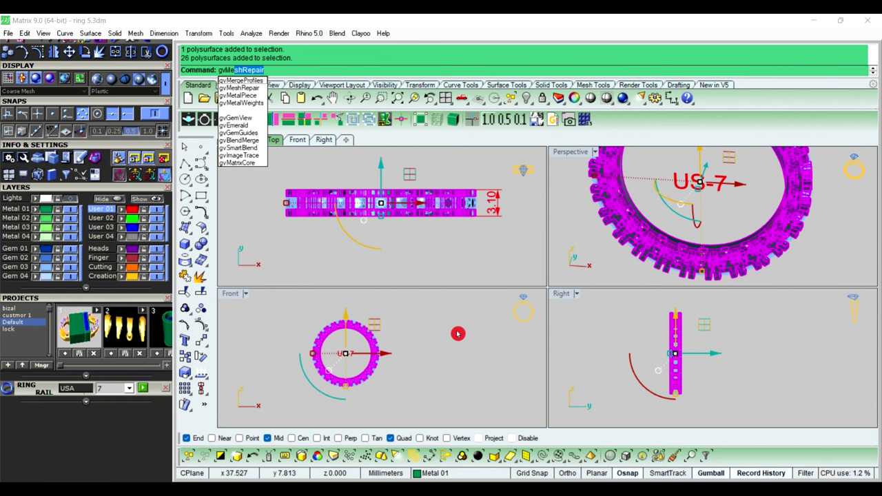
{"action": "left_click", "coordinate": [251, 102]}
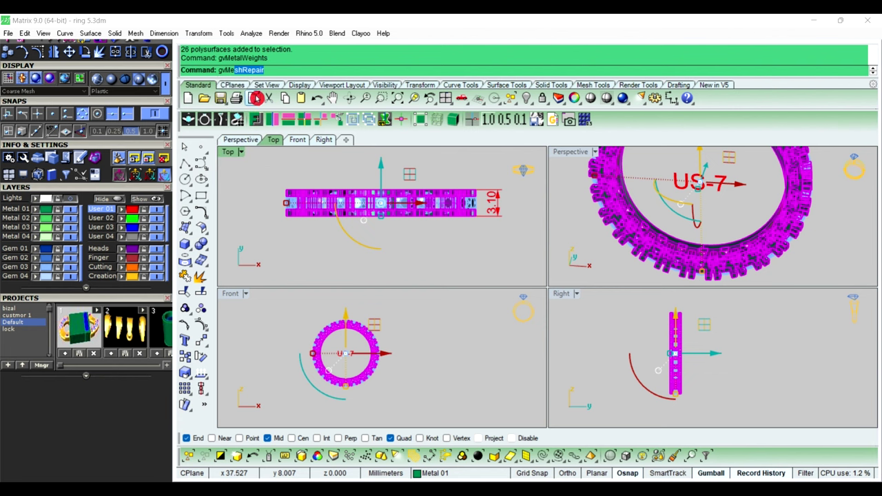
{"action": "scroll", "coordinate": [128, 389], "scroll_direction": "down", "scroll_amount": 5}
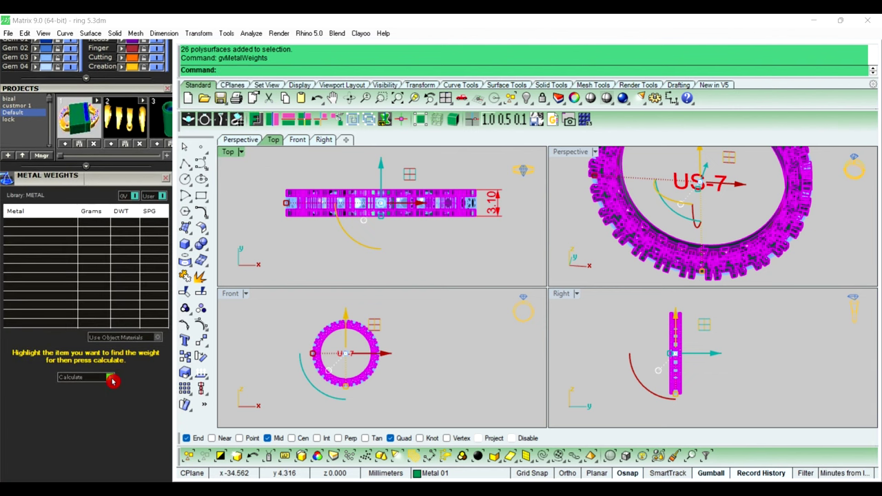
{"action": "left_click", "coordinate": [112, 379]}
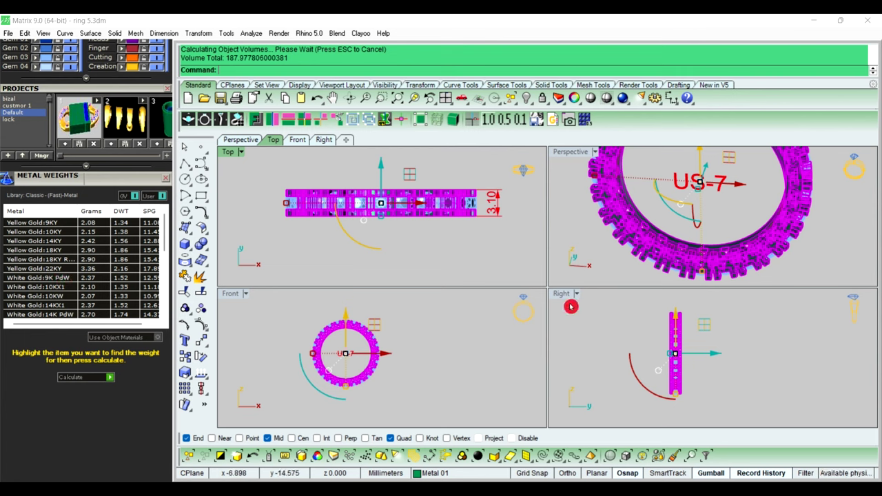
Begin a Text annotation in the Right view and clear the leftover US-7 text.
{"action": "left_click", "coordinate": [469, 368]}
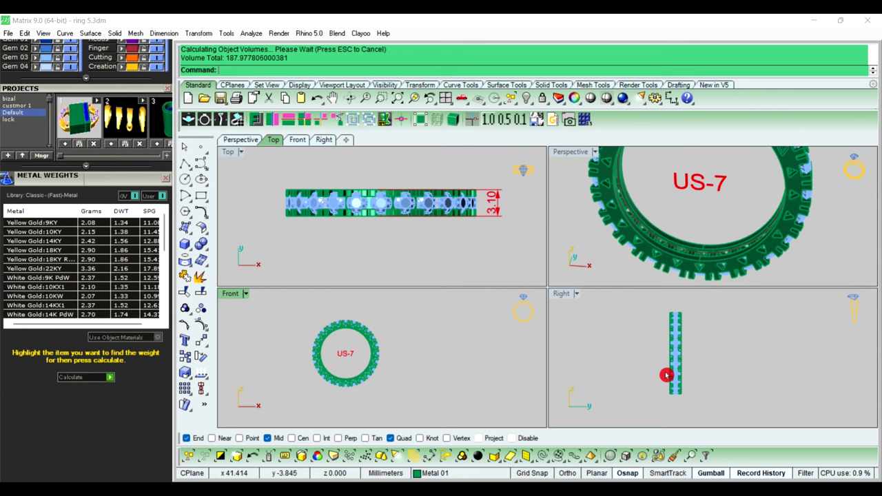
{"action": "left_click", "coordinate": [723, 359]}
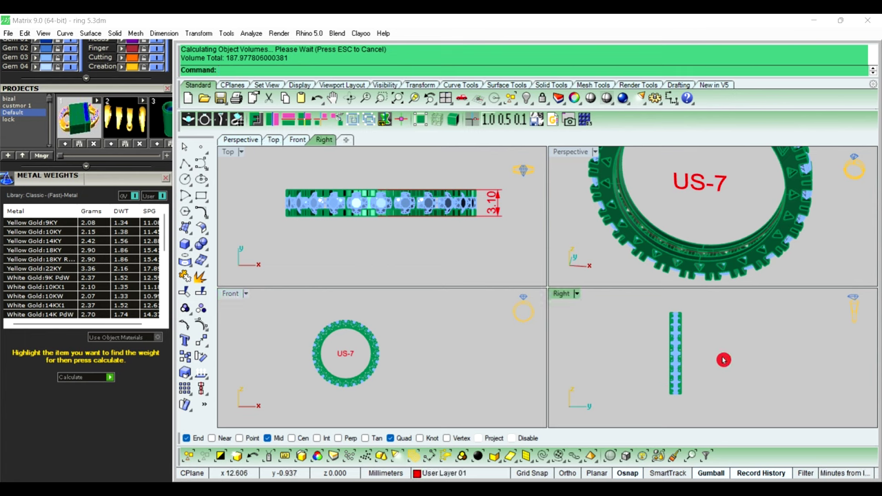
{"action": "type", "text": "Te"}
{"action": "key", "text": "Return"}
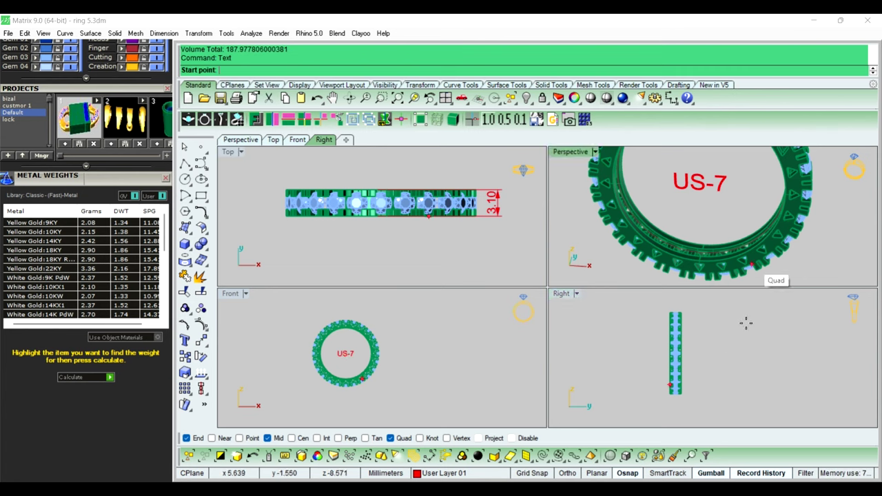
{"action": "left_click", "coordinate": [706, 371]}
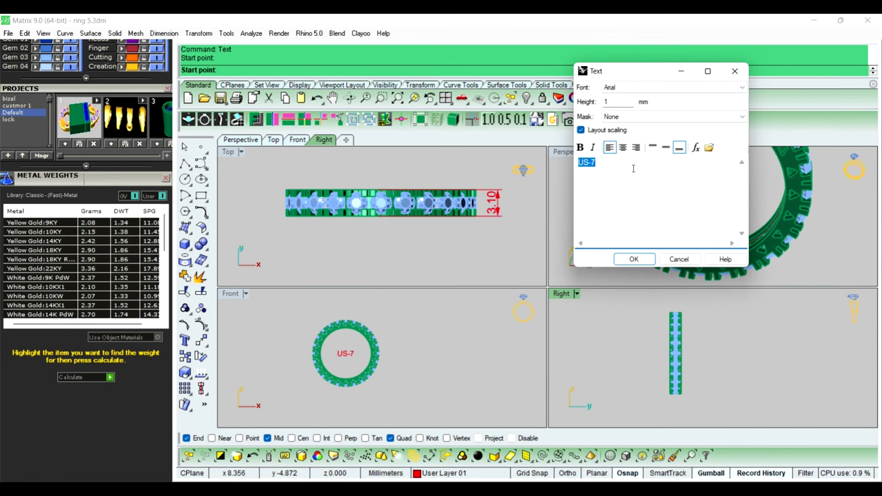
{"action": "key", "text": "BackSpace"}
{"action": "key", "text": "BackSpace"}
{"action": "key", "text": "BackSpace"}
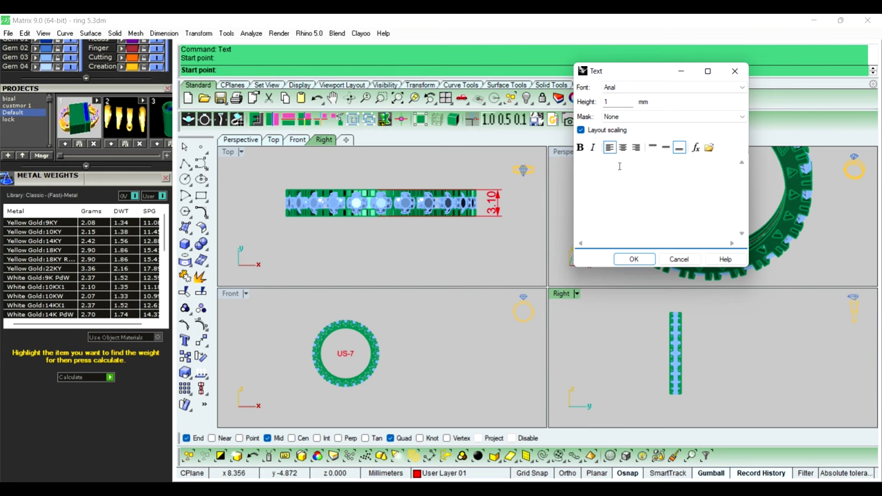
Enter the two-line note 'Gold 22k - 2.90 gram approx' and 'Diamond size - 1.5mm', then confirm.
{"action": "type", "text": "G"}
{"action": "type", "text": "old 22k"}
{"action": "type", "text": " -"}
{"action": "type", "text": ".36 gr"}
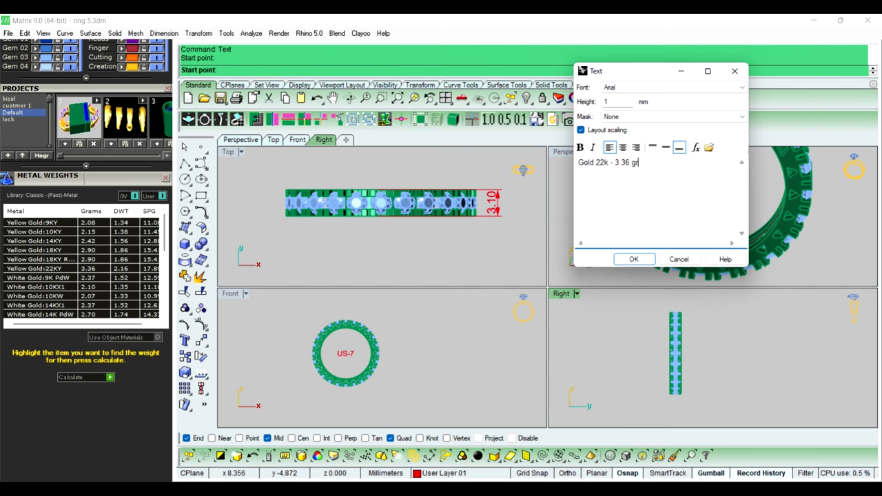
{"action": "type", "text": "a"}
{"action": "key", "text": "BackSpace"}
{"action": "key", "text": "BackSpace"}
{"action": "key", "text": "BackSpace"}
{"action": "key", "text": "BackSpace"}
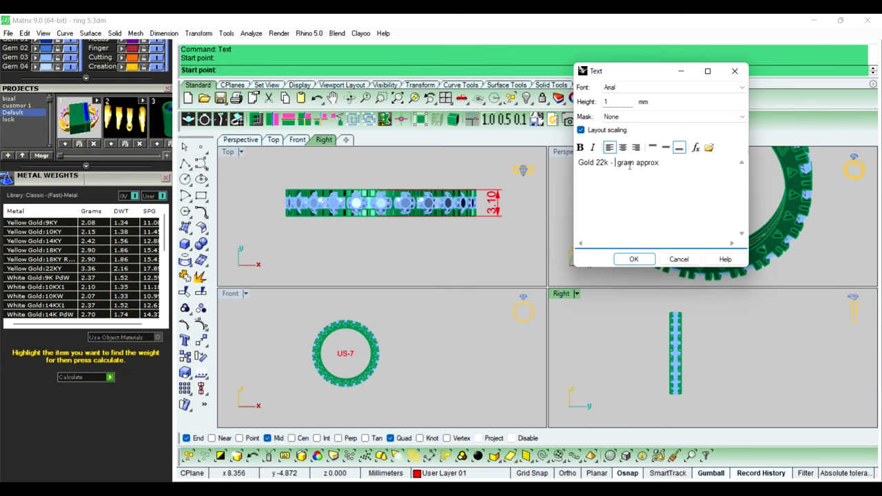
{"action": "type", "text": "2."}
{"action": "type", "text": "90"}
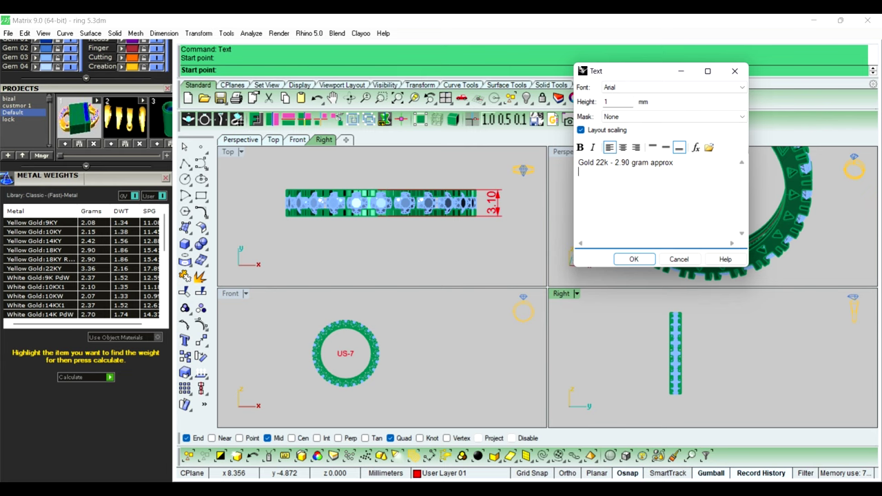
{"action": "key", "text": "Return"}
{"action": "type", "text": "ia"}
{"action": "type", "text": "size - 1.5mm"}
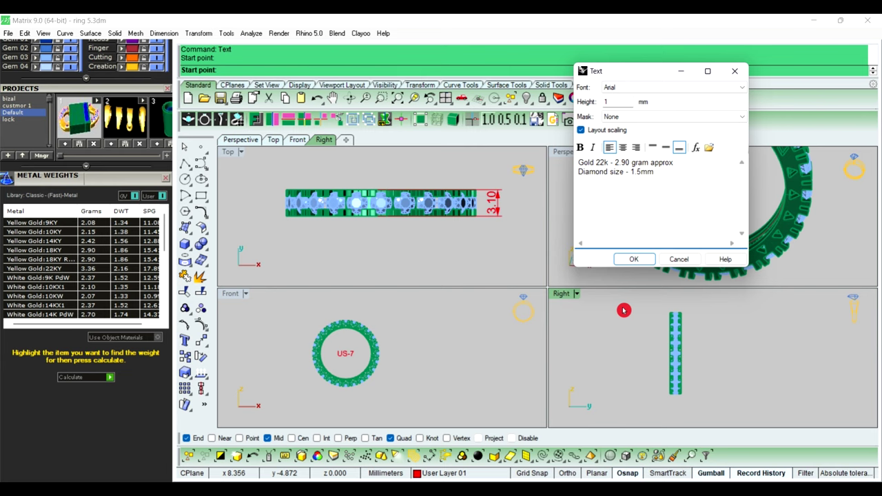
{"action": "left_click", "coordinate": [633, 259]}
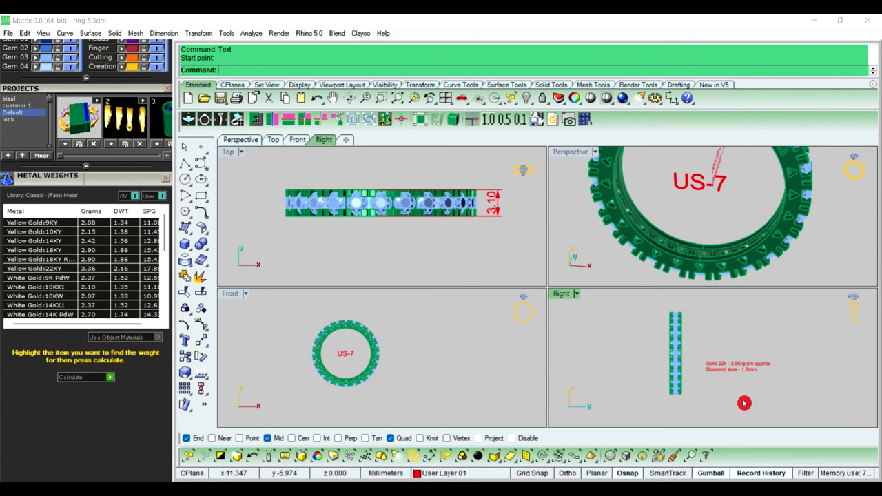
Move the note left toward the band's profile in the Right view, then orbit the Perspective view.
{"action": "scroll", "coordinate": [718, 368], "scroll_direction": "up", "scroll_amount": 2}
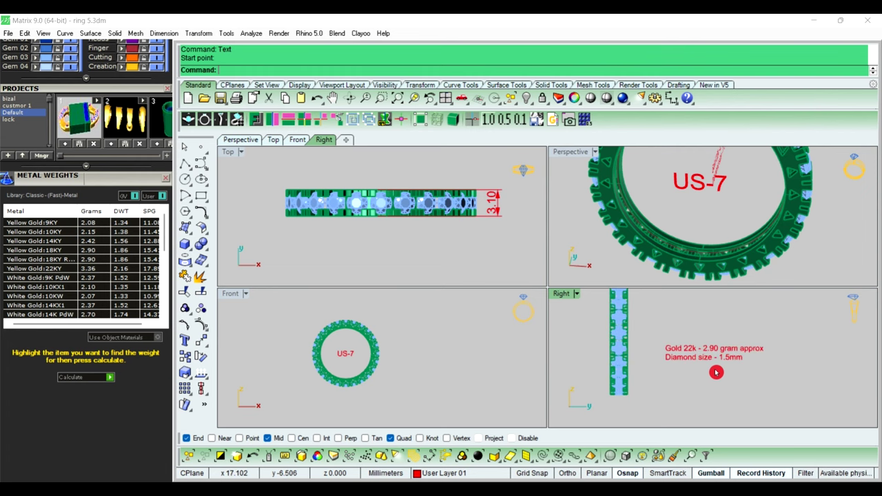
{"action": "scroll", "coordinate": [685, 355], "scroll_direction": "down", "scroll_amount": 4}
{"action": "left_click", "coordinate": [700, 357]}
{"action": "scroll", "coordinate": [731, 355], "scroll_direction": "up", "scroll_amount": 2}
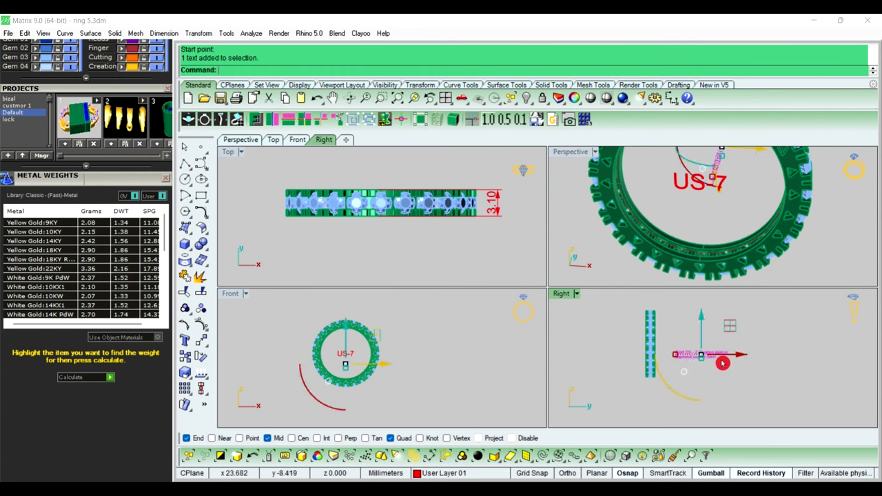
{"action": "left_click_drag", "start_coordinate": [750, 352], "coordinate": [689, 350]}
{"action": "left_click", "coordinate": [745, 350]}
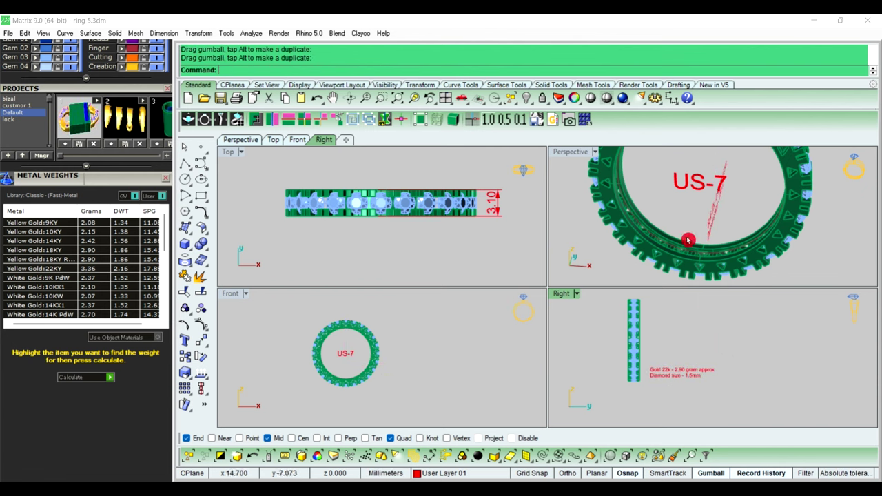
{"action": "mouse_move", "coordinate": [765, 205]}
{"action": "right_mouse_down"}
{"action": "mouse_move", "coordinate": [680, 222]}
{"action": "mouse_move", "coordinate": [623, 216]}
{"action": "mouse_move", "coordinate": [691, 232]}
{"action": "mouse_move", "coordinate": [641, 191]}
{"action": "mouse_move", "coordinate": [744, 218]}
{"action": "mouse_move", "coordinate": [693, 191]}
{"action": "right_mouse_up"}
{"action": "scroll", "coordinate": [691, 233], "scroll_direction": "up", "scroll_amount": 3}
{"action": "scroll", "coordinate": [693, 191], "scroll_direction": "down", "scroll_amount": 3}
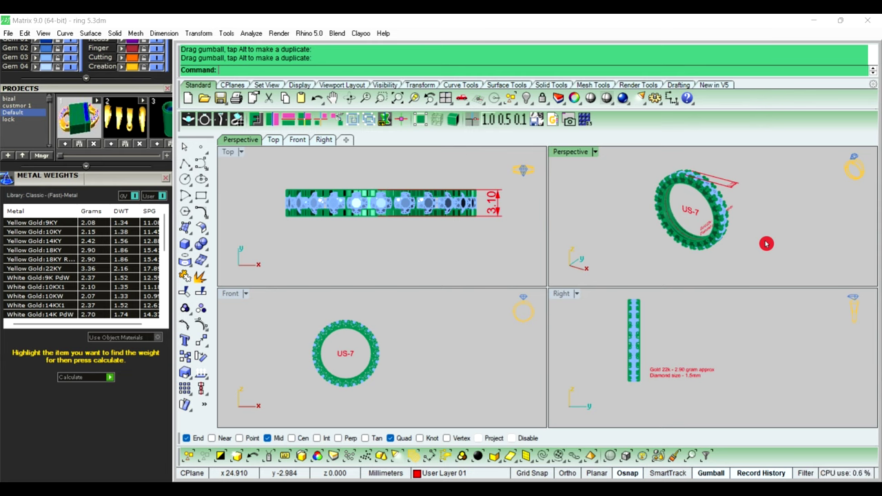
{"action": "type", "text": "Layout"}
{"action": "key", "text": "Return"}
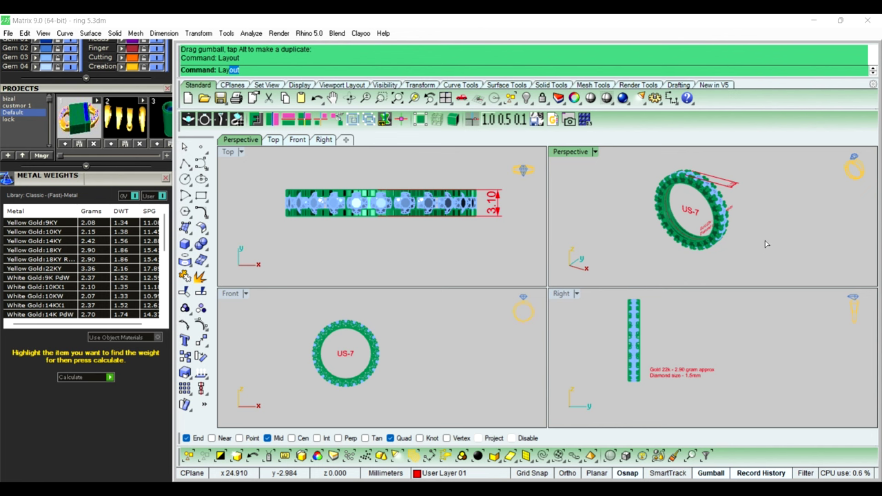
{"action": "right_click", "coordinate": [765, 243]}
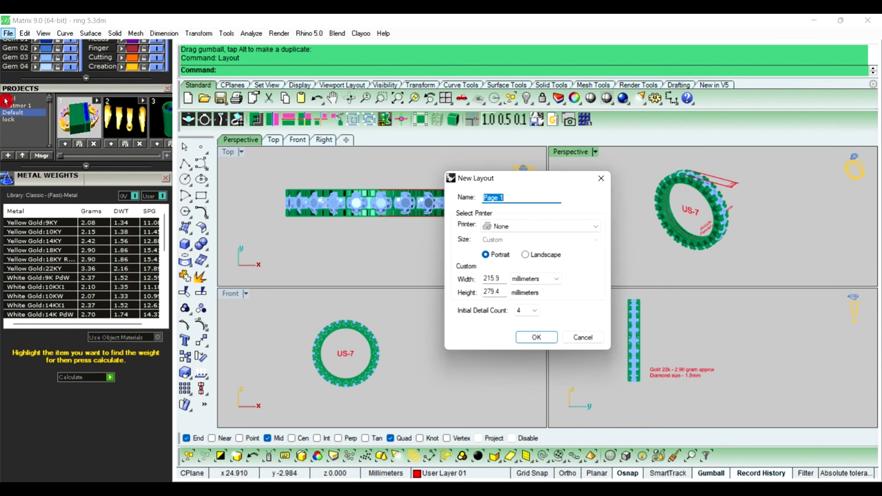
{"action": "left_click", "coordinate": [535, 316]}
{"action": "left_click", "coordinate": [535, 316]}
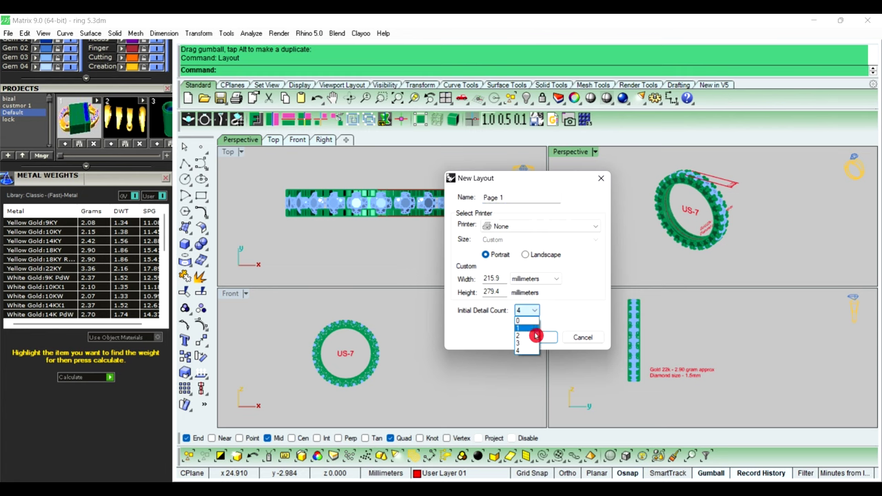
{"action": "left_click", "coordinate": [532, 343]}
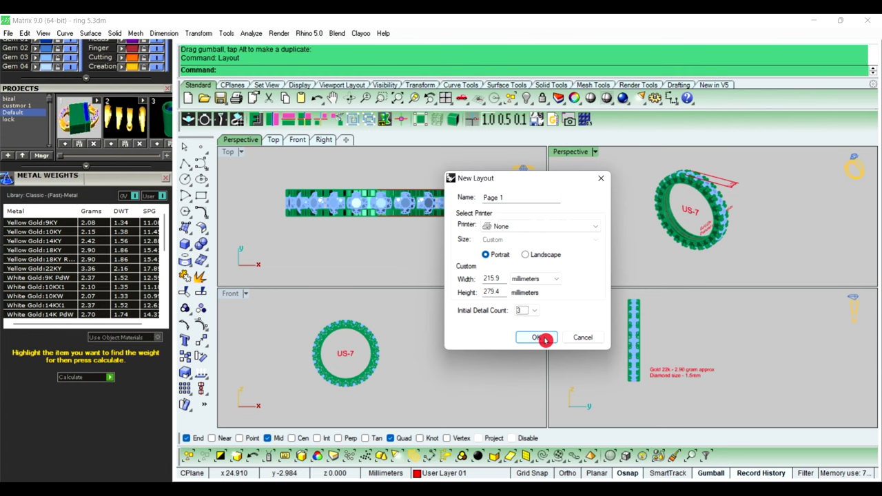
{"action": "left_click", "coordinate": [541, 338]}
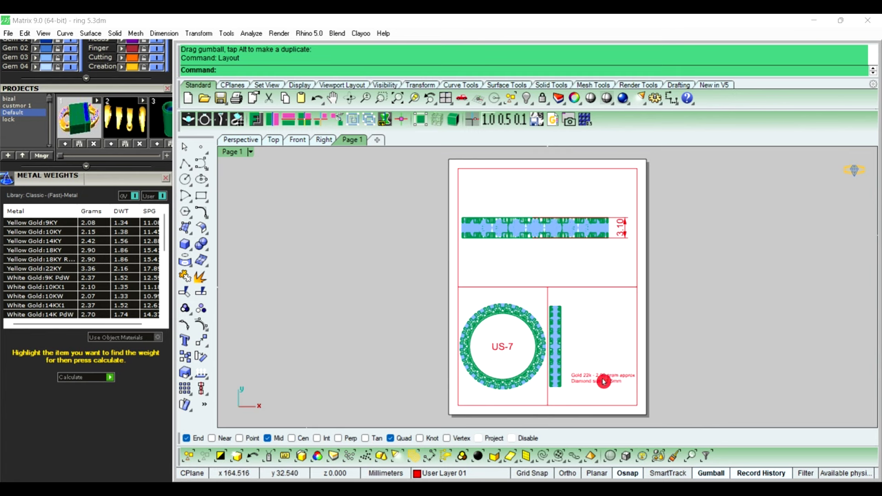
{"action": "right_click", "coordinate": [354, 142]}
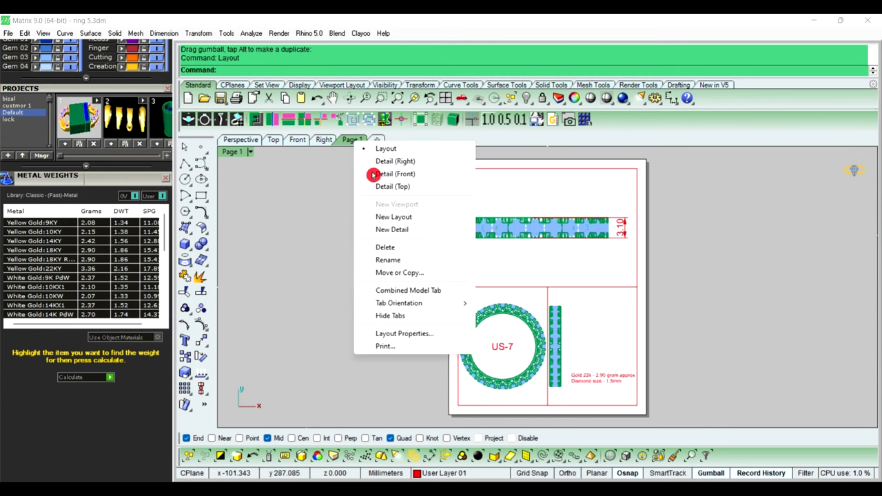
{"action": "left_click", "coordinate": [403, 248]}
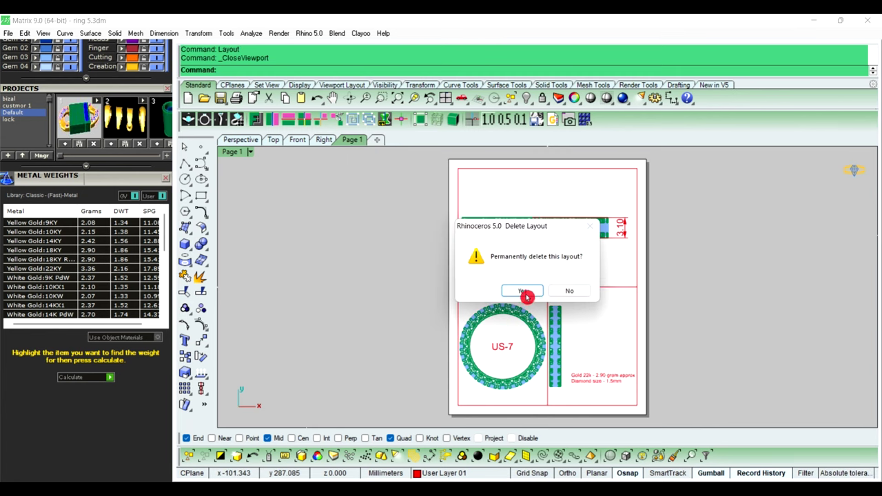
{"action": "left_click", "coordinate": [525, 292]}
{"action": "type", "text": "La"}
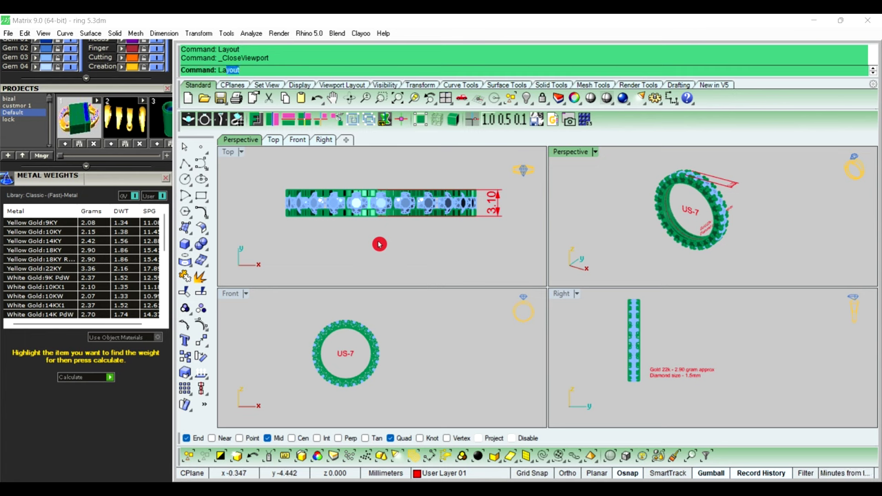
Create a new Page 1 layout with an initial detail count of 4.
{"action": "key", "text": "Return"}
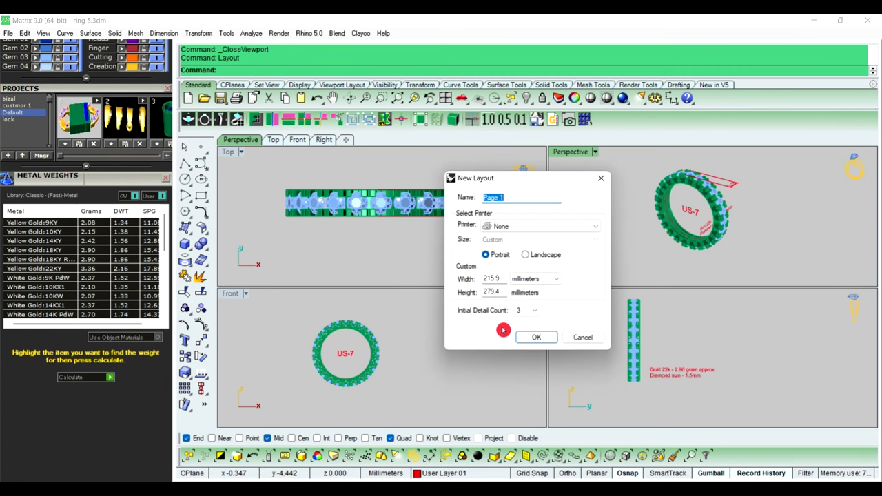
{"action": "left_click", "coordinate": [532, 310]}
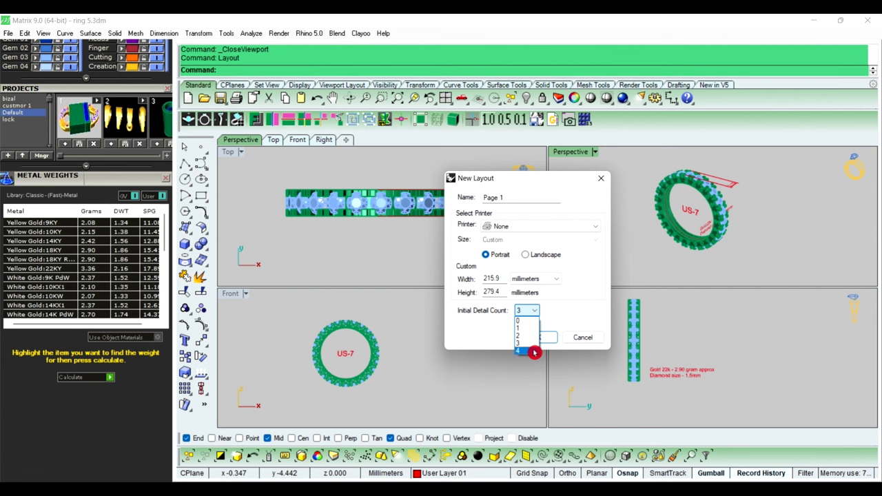
{"action": "left_click", "coordinate": [535, 352]}
{"action": "left_click", "coordinate": [540, 342]}
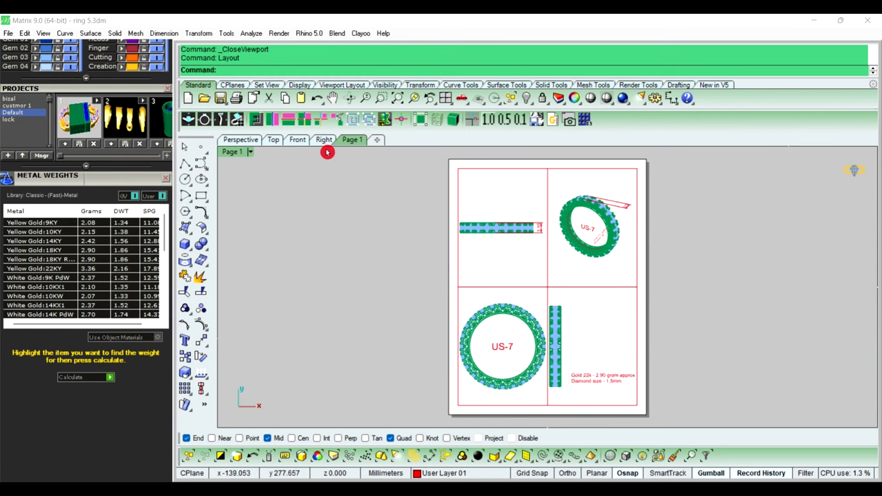
{"action": "right_click", "coordinate": [350, 143]}
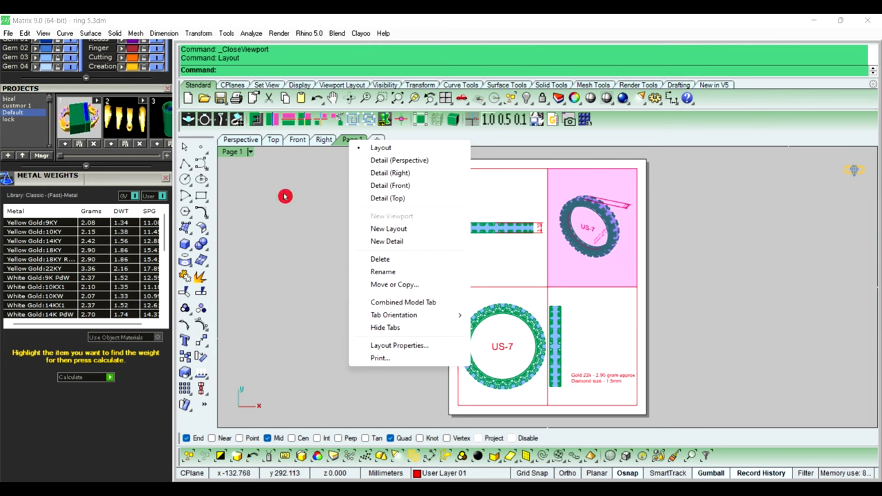
{"action": "left_click", "coordinate": [255, 190]}
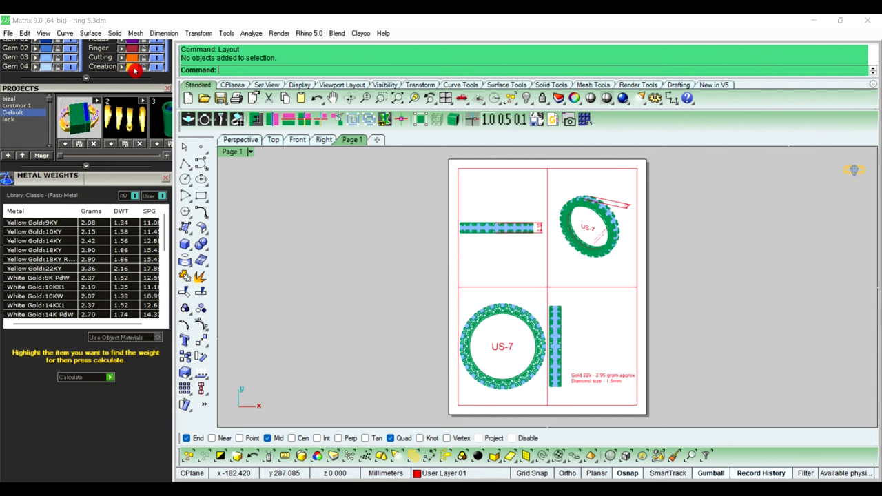
{"action": "scroll", "coordinate": [120, 102], "scroll_direction": "up", "scroll_amount": 5}
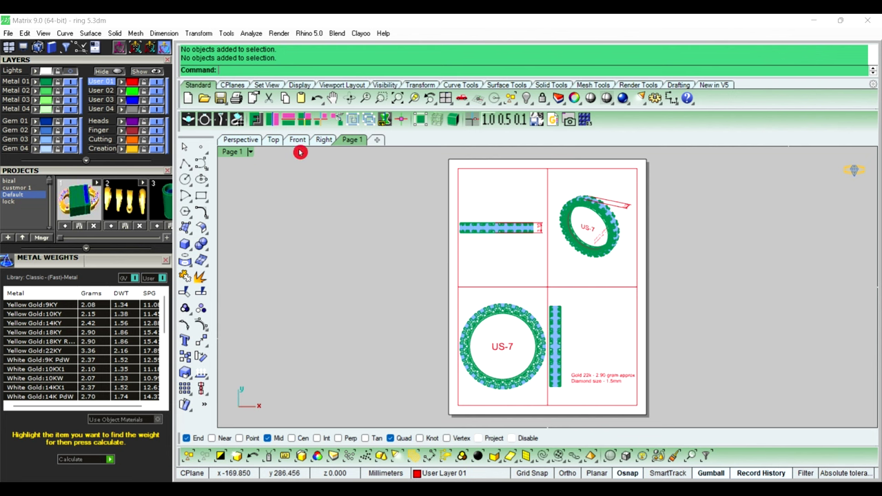
Select and deselect the ring objects so the band shows gold in the model views and Page 1 details.
{"action": "left_click", "coordinate": [251, 142]}
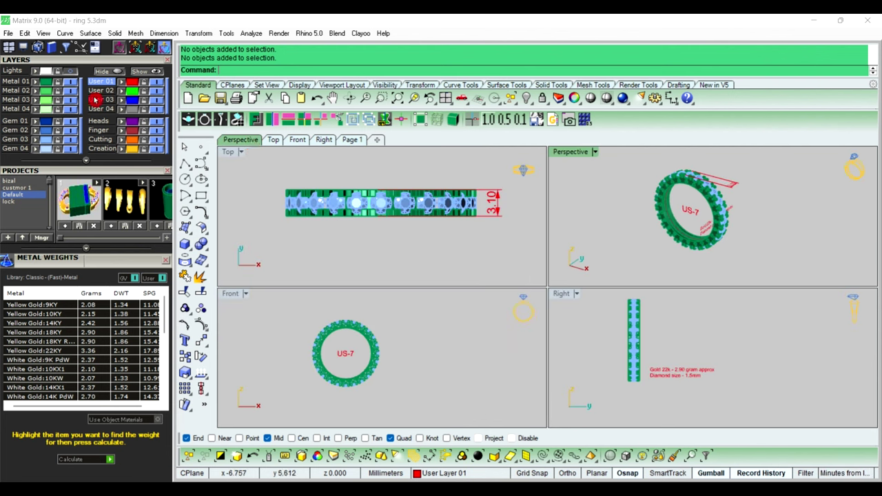
{"action": "left_click", "coordinate": [50, 84]}
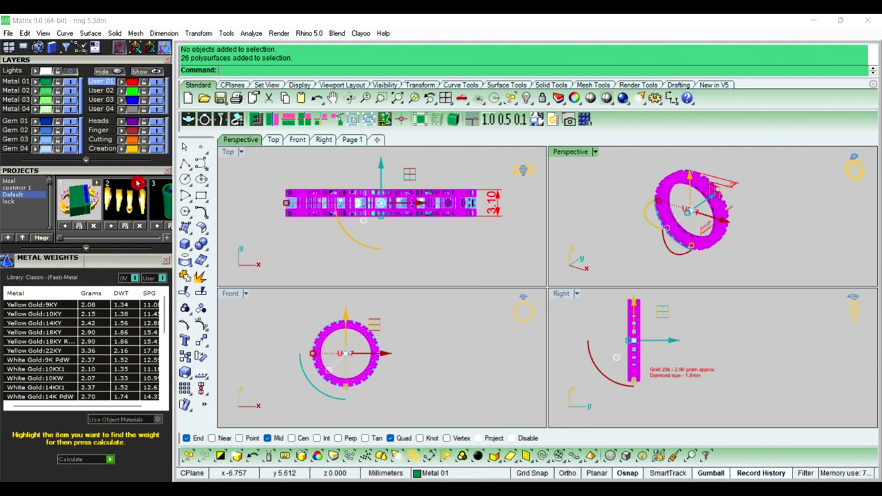
{"action": "left_click", "coordinate": [338, 256]}
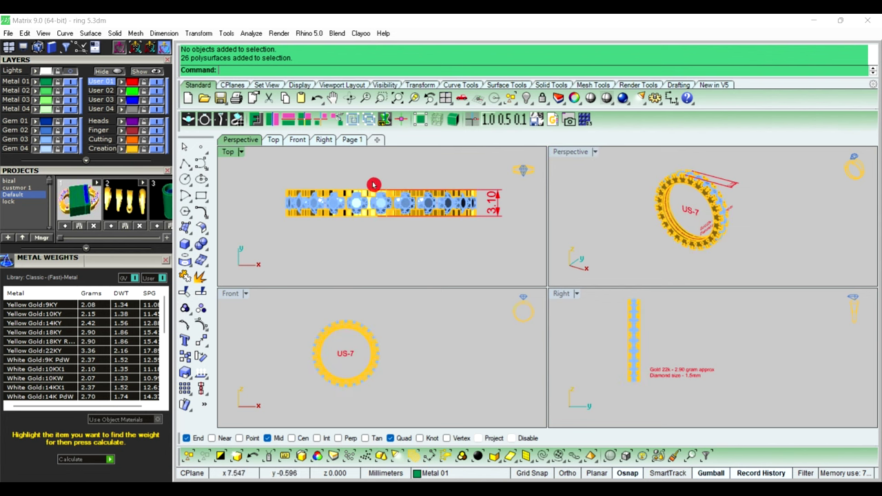
{"action": "left_click", "coordinate": [354, 142]}
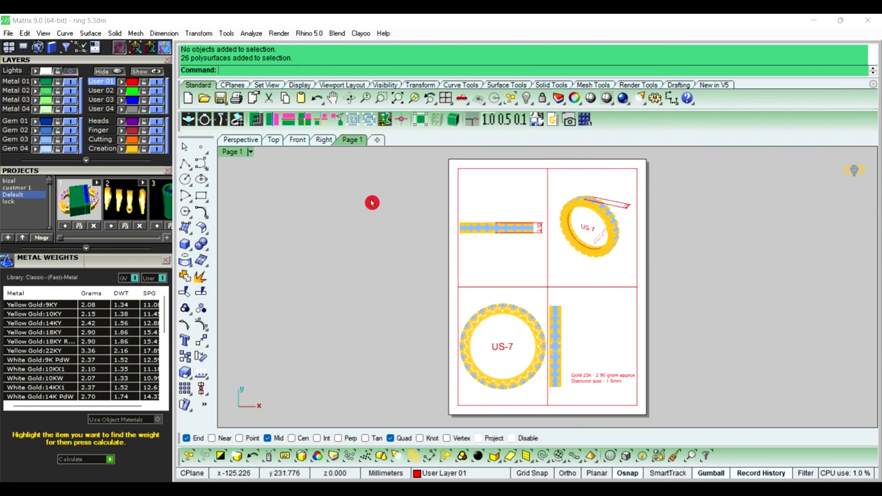
{"action": "left_click", "coordinate": [243, 140]}
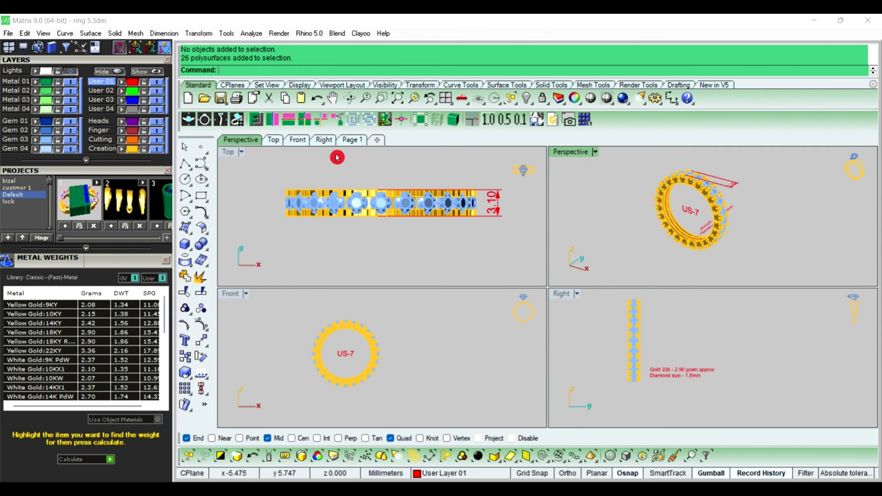
{"action": "left_click", "coordinate": [355, 140]}
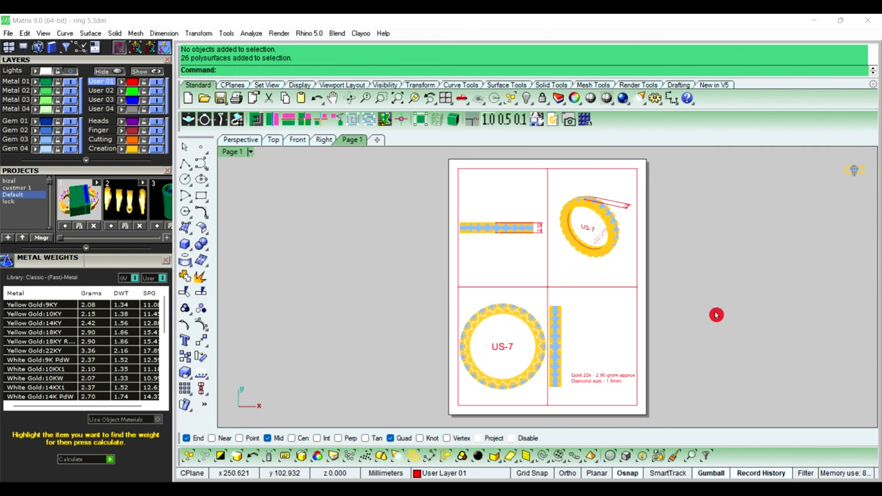
Activate the top-right Perspective detail and orbit the band to a new angle.
{"action": "right_click", "coordinate": [356, 142]}
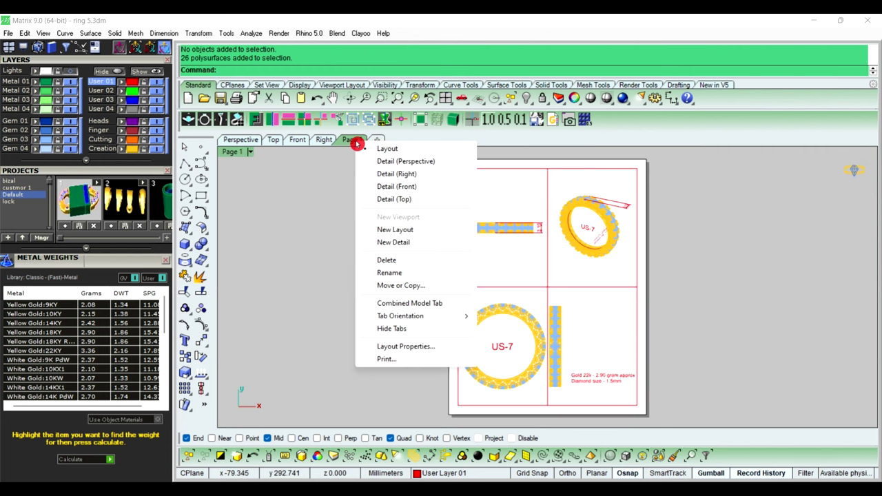
{"action": "left_click", "coordinate": [399, 166]}
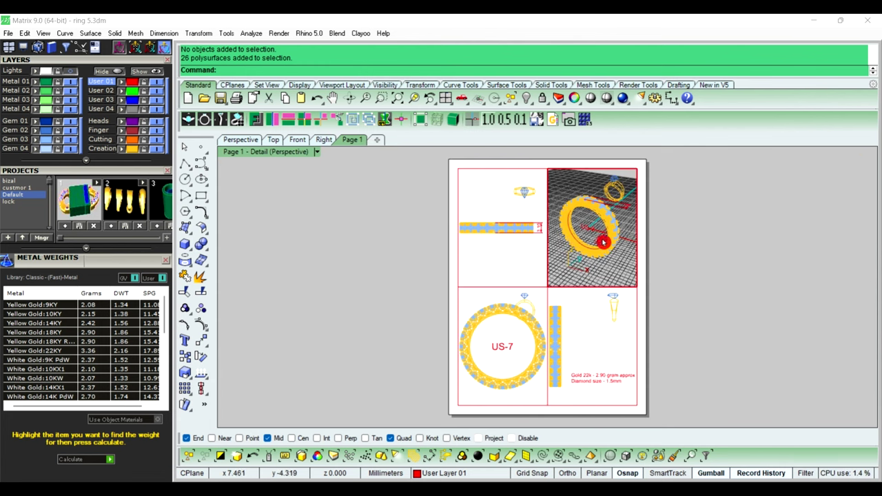
{"action": "mouse_move", "coordinate": [603, 241]}
{"action": "right_mouse_down"}
{"action": "mouse_move", "coordinate": [638, 242]}
{"action": "mouse_move", "coordinate": [559, 260]}
{"action": "mouse_move", "coordinate": [578, 255]}
{"action": "mouse_move", "coordinate": [571, 259]}
{"action": "right_mouse_up"}
{"action": "right_click_drag", "start_coordinate": [570, 260], "coordinate": [611, 244]}
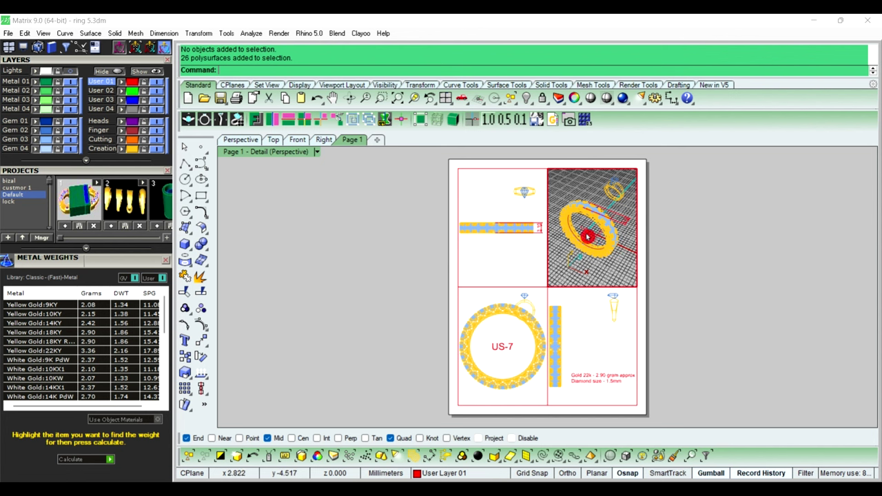
Switch the Perspective detail's display mode to Rendered.
{"action": "left_click", "coordinate": [315, 157]}
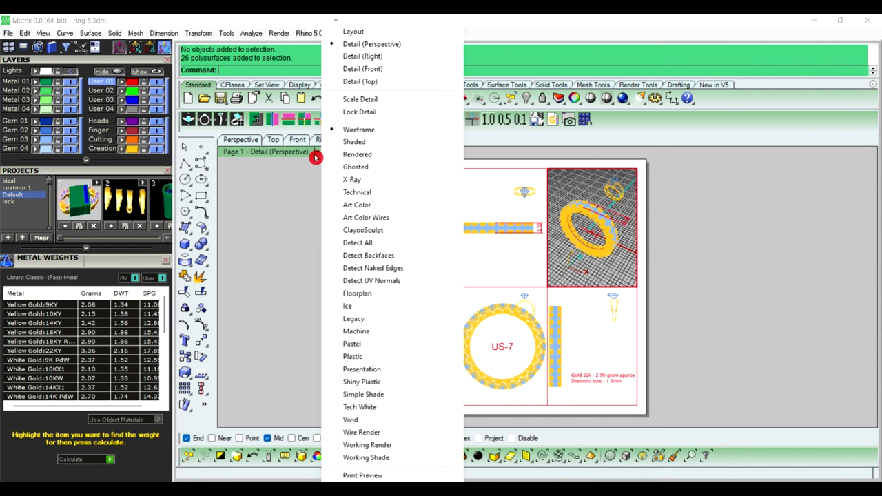
{"action": "left_click", "coordinate": [357, 155]}
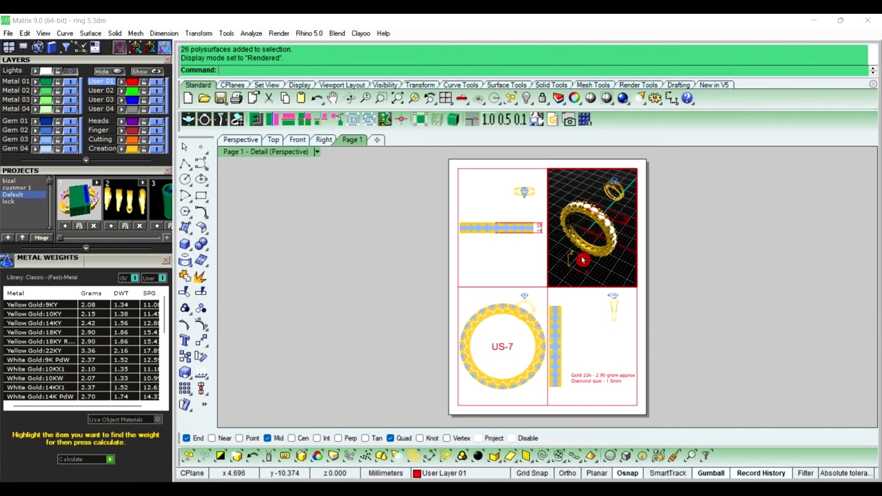
{"action": "left_click", "coordinate": [285, 158]}
{"action": "left_click", "coordinate": [288, 174]}
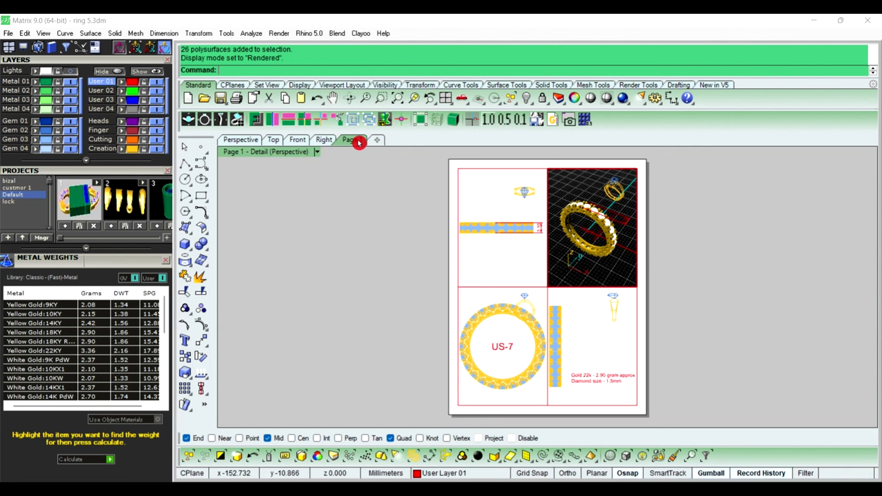
Zoom out the right-side detail and set it to Rendered display.
{"action": "right_click", "coordinate": [356, 141]}
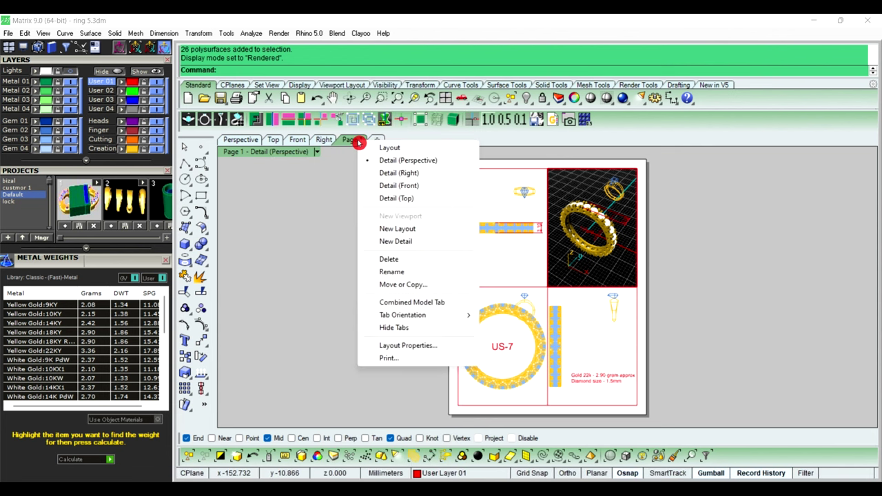
{"action": "left_click", "coordinate": [398, 173]}
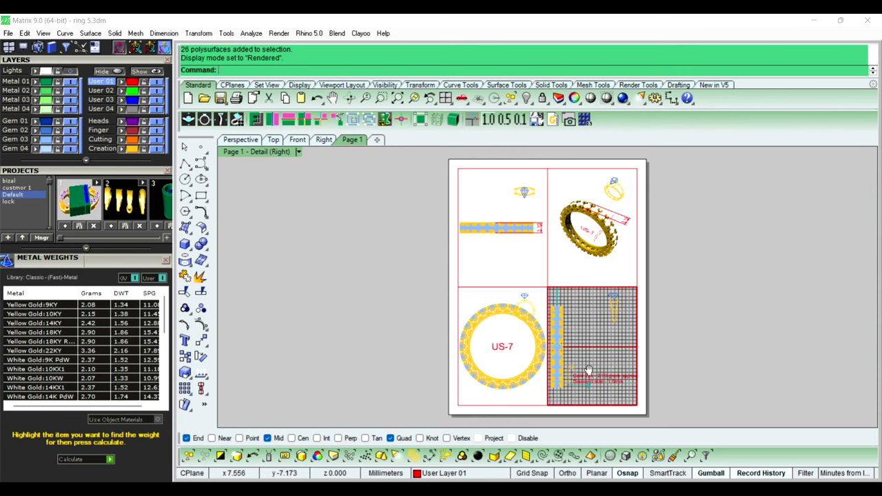
{"action": "right_click_drag", "start_coordinate": [588, 370], "coordinate": [586, 348]}
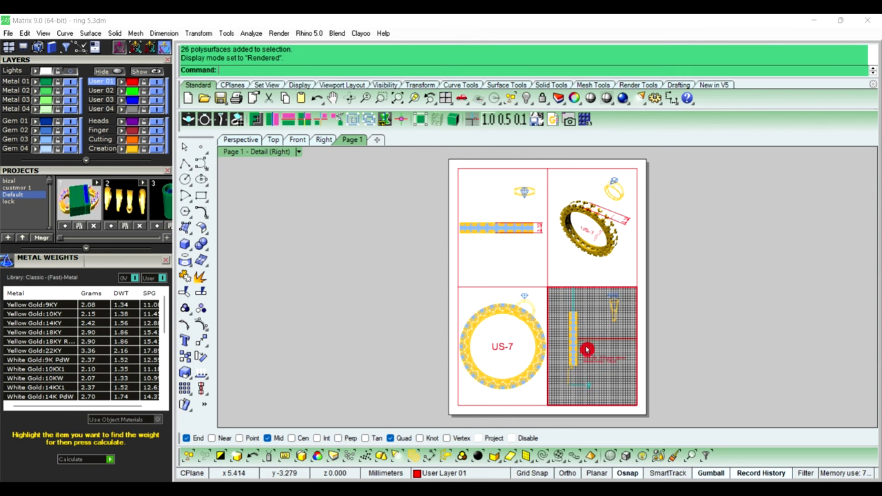
{"action": "scroll", "coordinate": [586, 348], "scroll_direction": "up", "scroll_amount": 3}
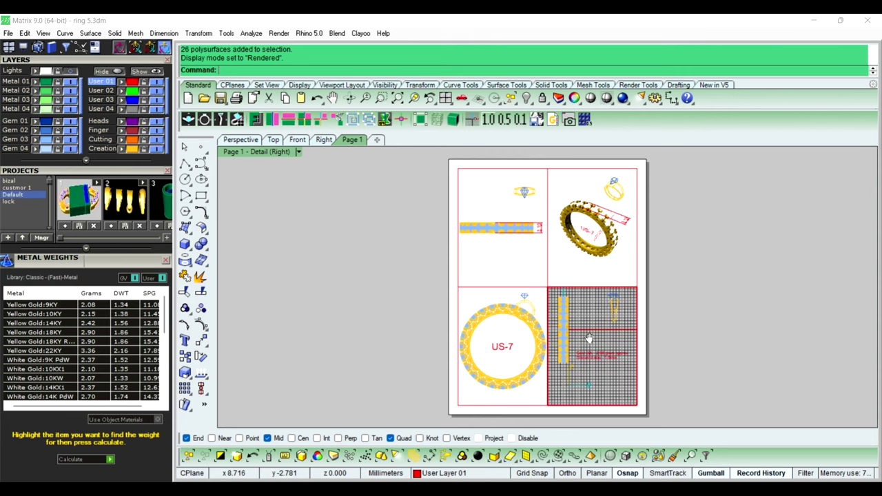
{"action": "scroll", "coordinate": [588, 337], "scroll_direction": "up", "scroll_amount": 3}
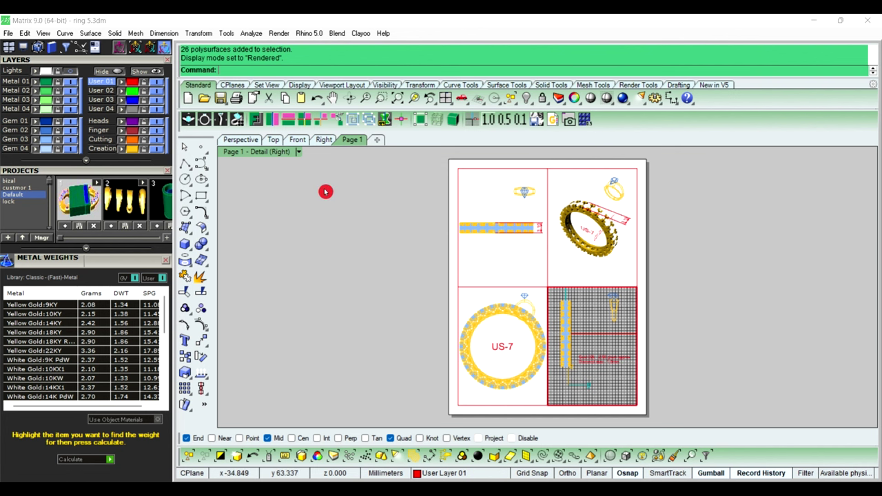
{"action": "left_click", "coordinate": [298, 152]}
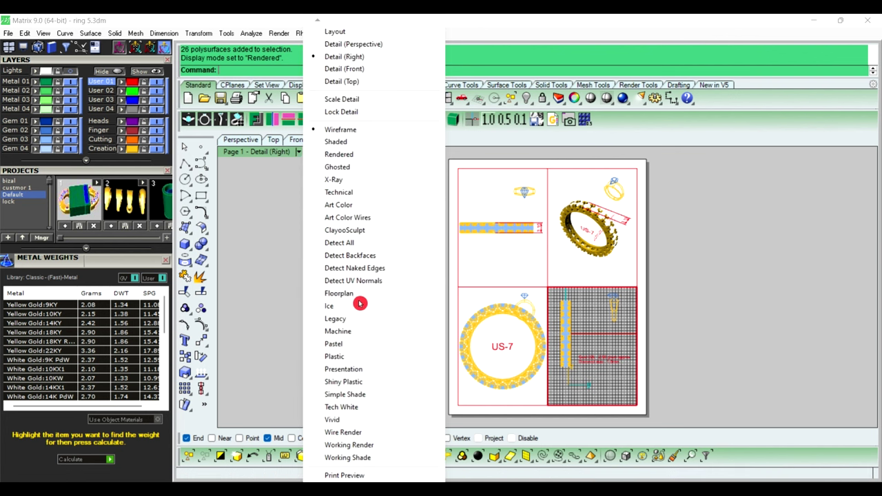
{"action": "left_click", "coordinate": [361, 154]}
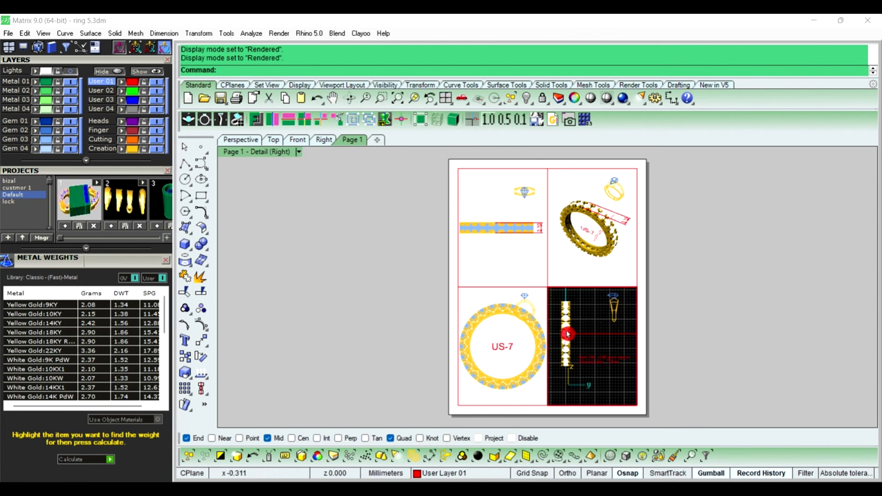
{"action": "right_click_drag", "start_coordinate": [585, 336], "coordinate": [586, 334]}
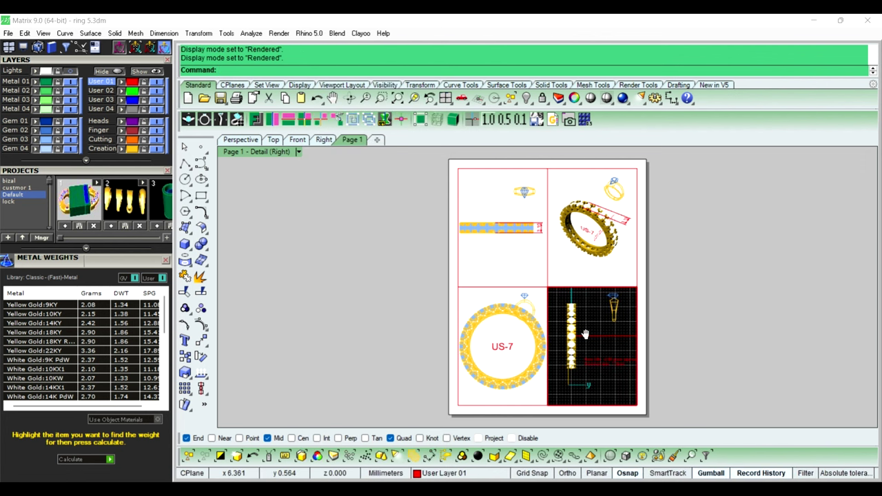
{"action": "left_click", "coordinate": [501, 240]}
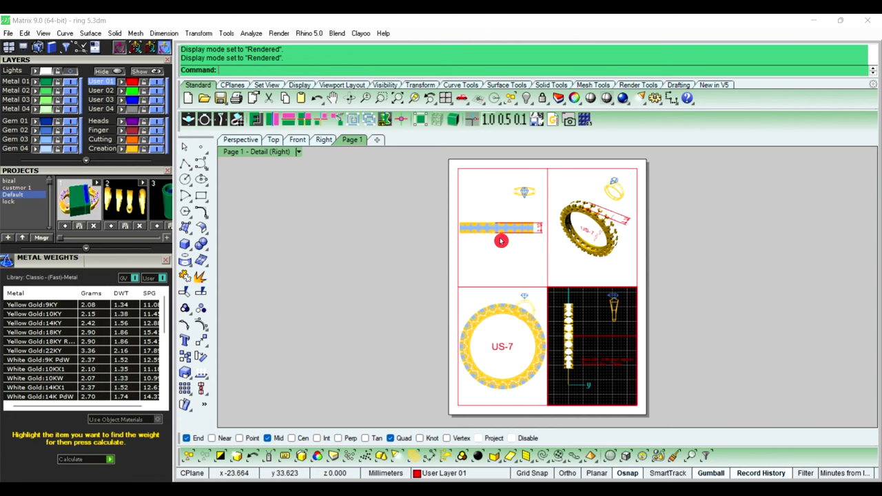
Activate the bottom-left Front detail and zoom out on the band.
{"action": "right_click", "coordinate": [346, 142]}
{"action": "left_click", "coordinate": [379, 186]}
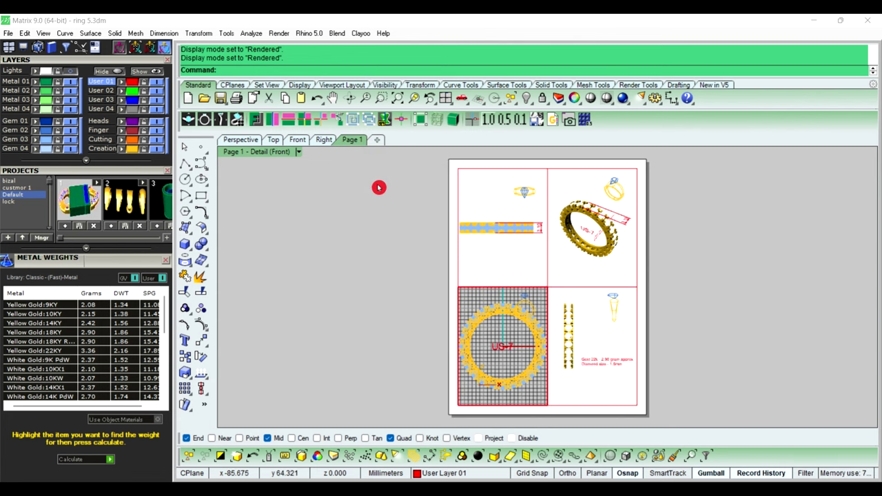
{"action": "scroll", "coordinate": [506, 342], "scroll_direction": "down", "scroll_amount": 2}
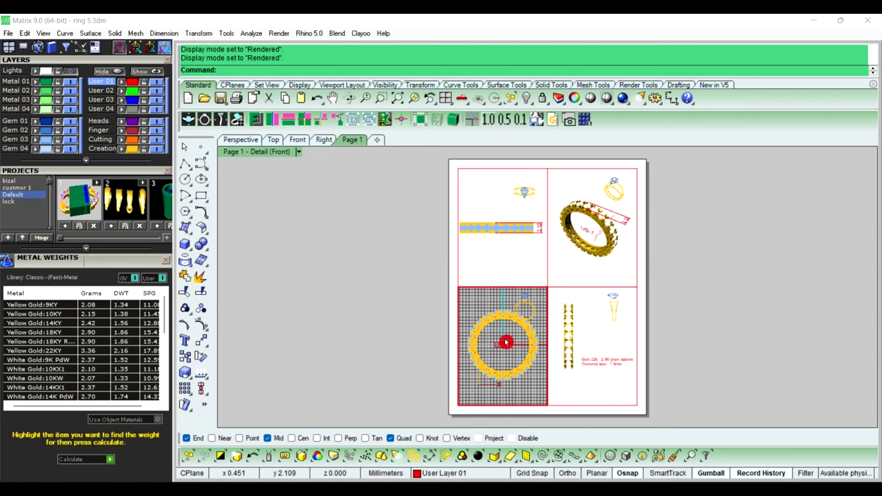
{"action": "scroll", "coordinate": [506, 342], "scroll_direction": "down", "scroll_amount": 1}
{"action": "scroll", "coordinate": [506, 335], "scroll_direction": "down", "scroll_amount": 1}
{"action": "scroll", "coordinate": [506, 336], "scroll_direction": "down", "scroll_amount": 1}
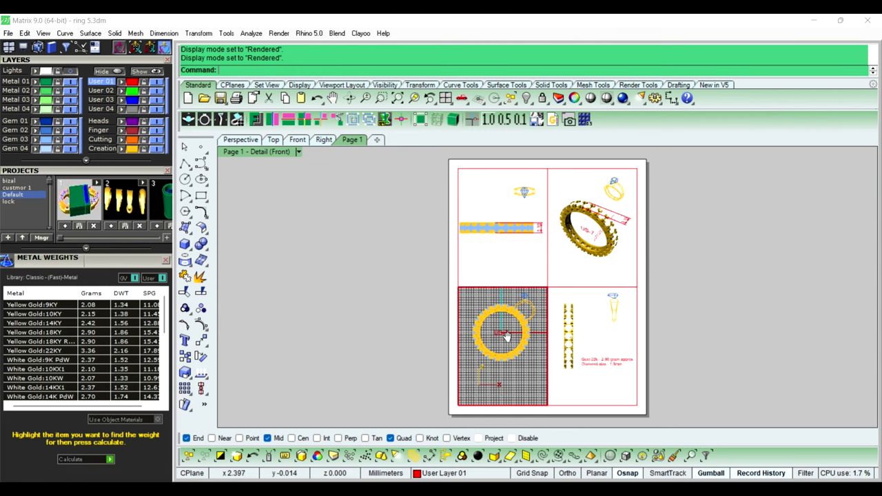
{"action": "scroll", "coordinate": [506, 336], "scroll_direction": "down", "scroll_amount": 2}
{"action": "scroll", "coordinate": [506, 335], "scroll_direction": "down", "scroll_amount": 1}
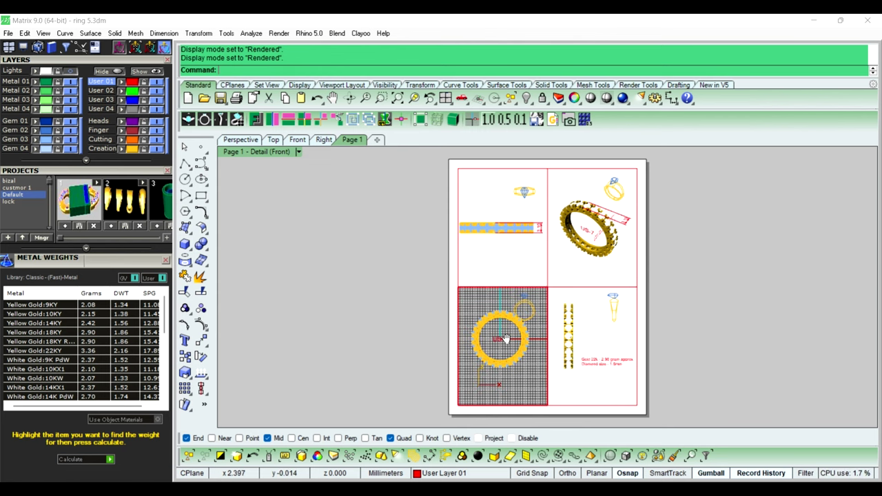
Set the Front detail to Rendered mode, then make the Top detail active.
{"action": "right_click", "coordinate": [350, 142]}
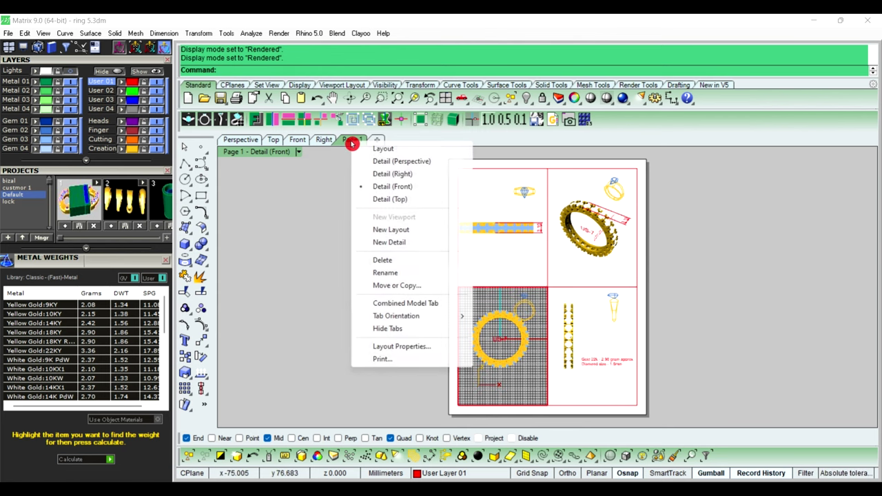
{"action": "left_click", "coordinate": [295, 153]}
{"action": "left_click", "coordinate": [296, 153]}
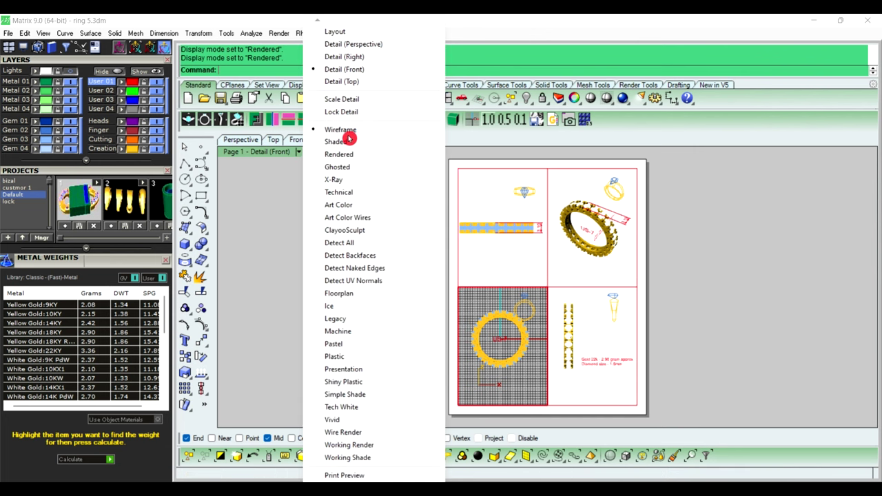
{"action": "left_click", "coordinate": [354, 157]}
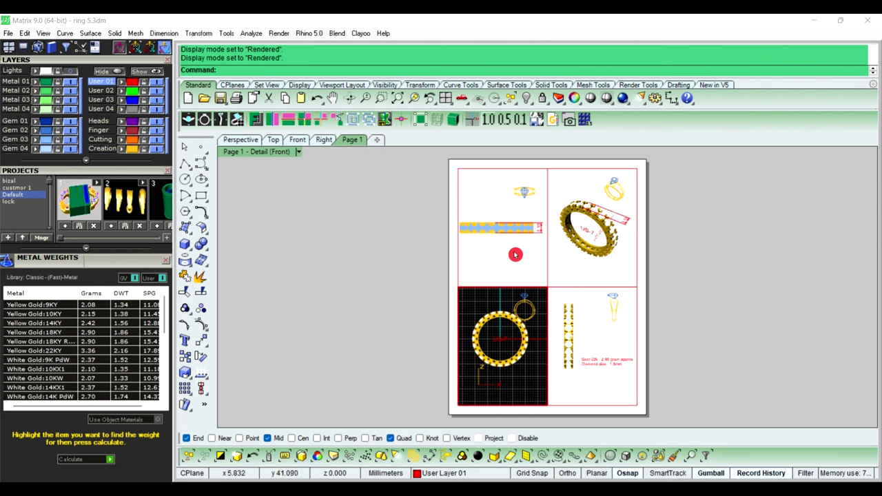
{"action": "right_click", "coordinate": [359, 141]}
{"action": "left_click", "coordinate": [402, 197]}
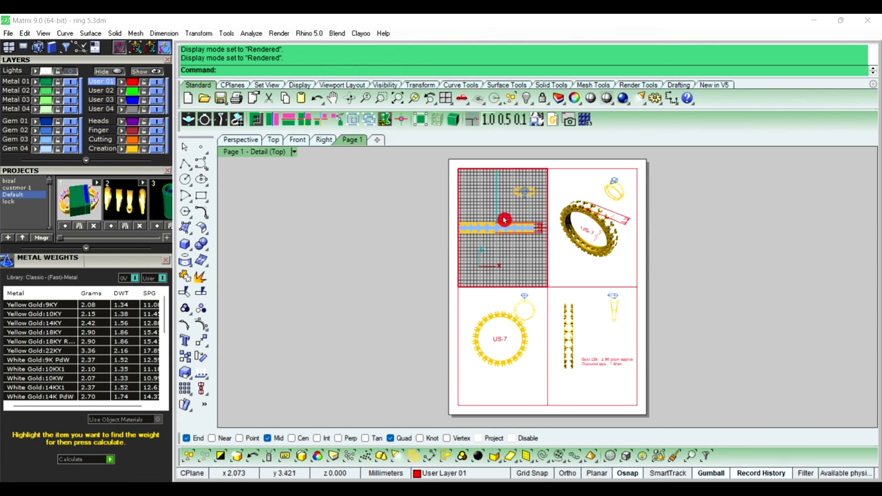
Zoom the Top detail to frame the band and its diamonds, and switch it to Rendered.
{"action": "scroll", "coordinate": [504, 219], "scroll_direction": "down", "scroll_amount": 2}
{"action": "scroll", "coordinate": [492, 222], "scroll_direction": "up", "scroll_amount": 1}
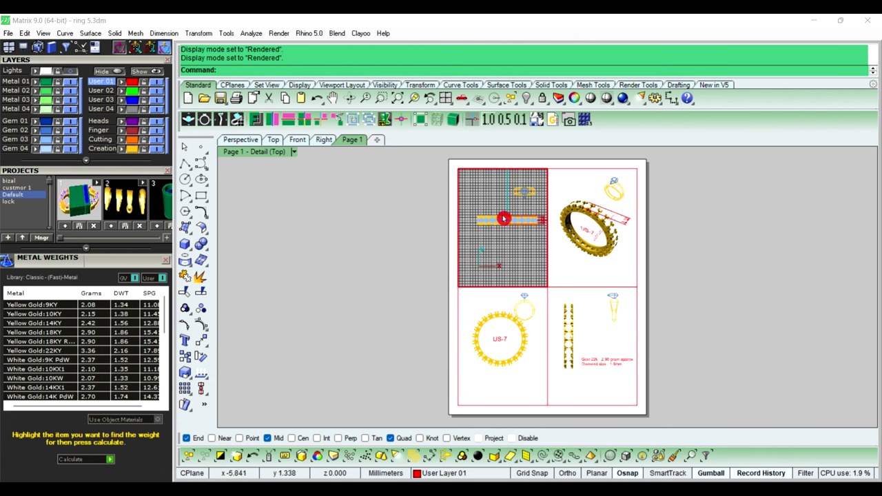
{"action": "scroll", "coordinate": [503, 218], "scroll_direction": "up", "scroll_amount": 1}
{"action": "scroll", "coordinate": [504, 215], "scroll_direction": "down", "scroll_amount": 1}
{"action": "scroll", "coordinate": [510, 200], "scroll_direction": "down", "scroll_amount": 1}
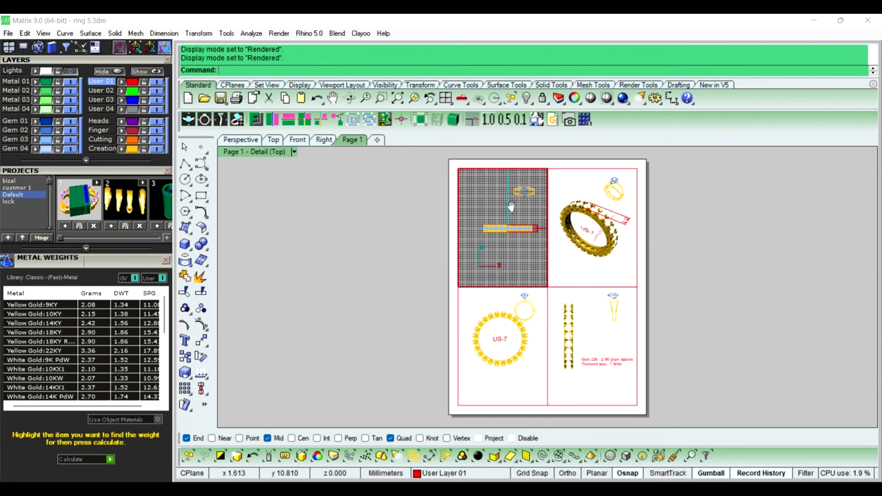
{"action": "scroll", "coordinate": [510, 198], "scroll_direction": "up", "scroll_amount": 3}
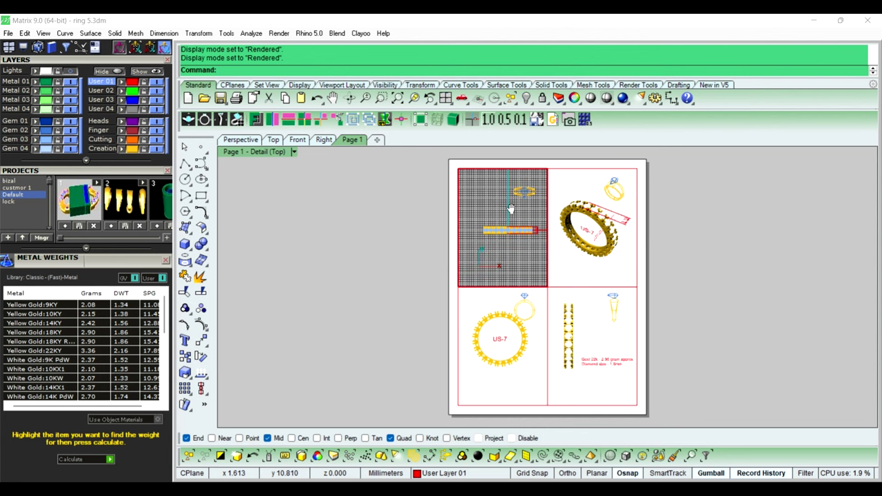
{"action": "left_click", "coordinate": [293, 151]}
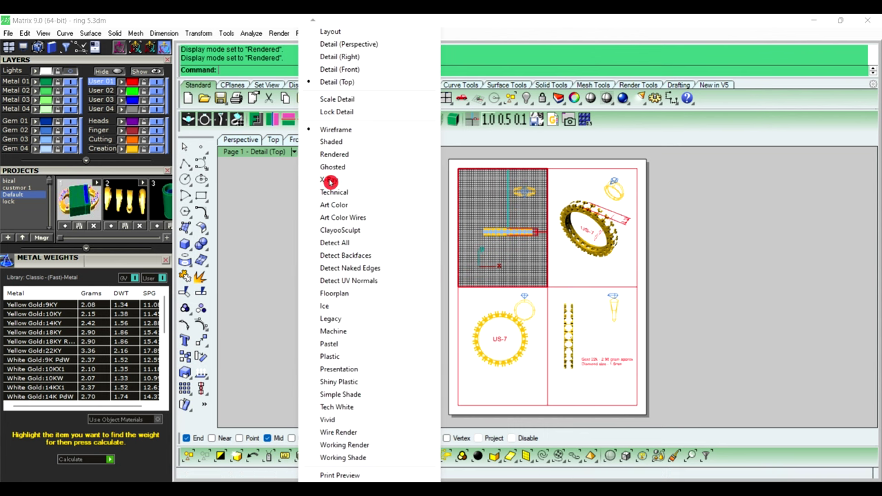
{"action": "left_click", "coordinate": [357, 156]}
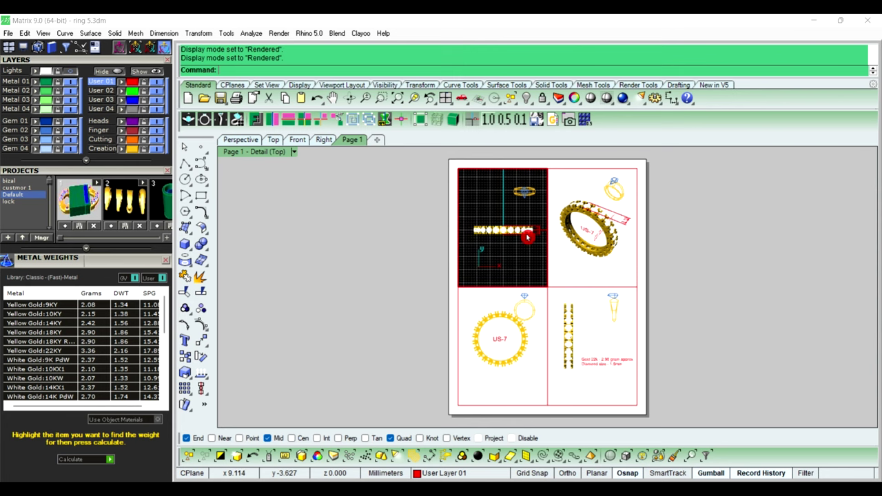
{"action": "scroll", "coordinate": [502, 228], "scroll_direction": "up", "scroll_amount": 1}
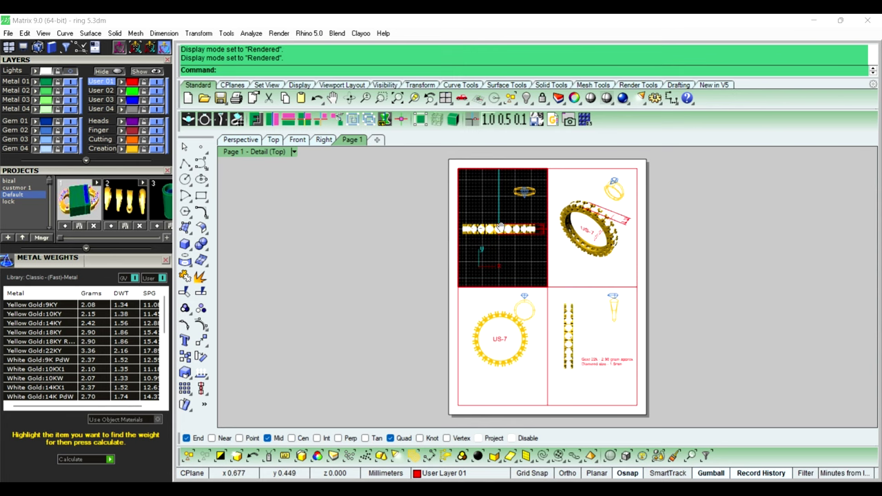
{"action": "left_click", "coordinate": [294, 152]}
{"action": "left_click", "coordinate": [275, 184]}
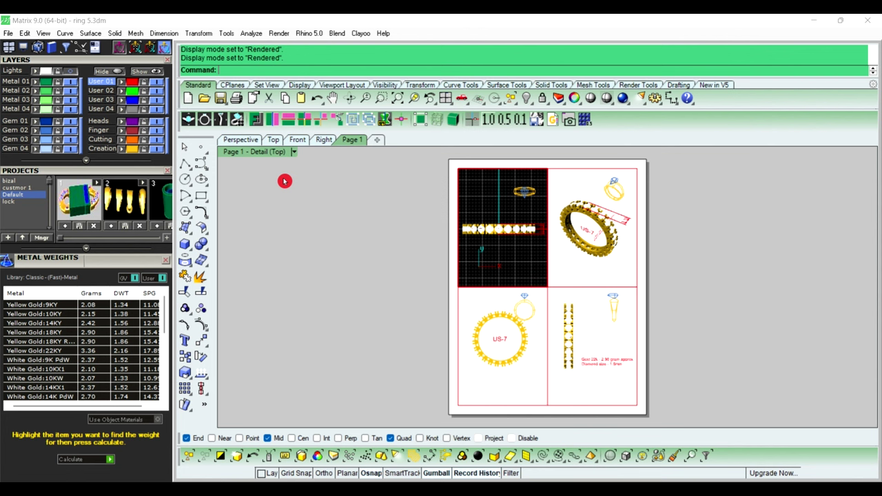
{"action": "right_click", "coordinate": [357, 140]}
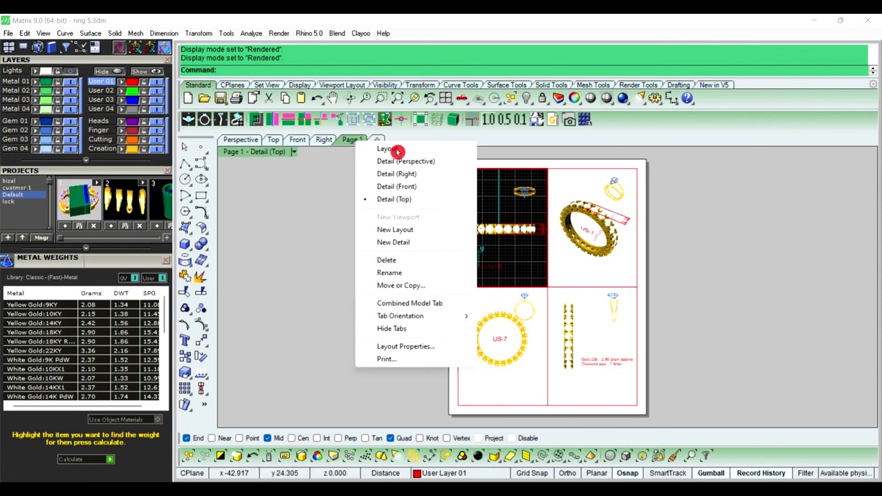
Leave the active detail for the Page 1 layout, then return to the four model viewports.
{"action": "left_click", "coordinate": [397, 151]}
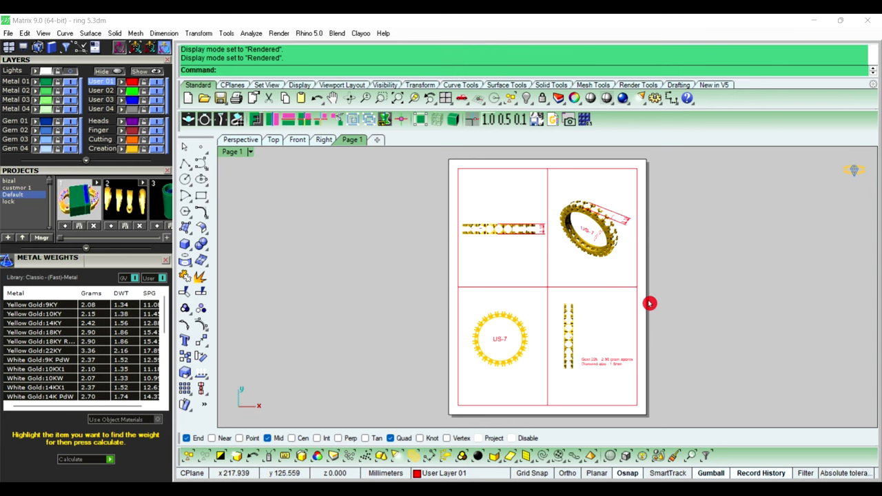
{"action": "left_click", "coordinate": [241, 139]}
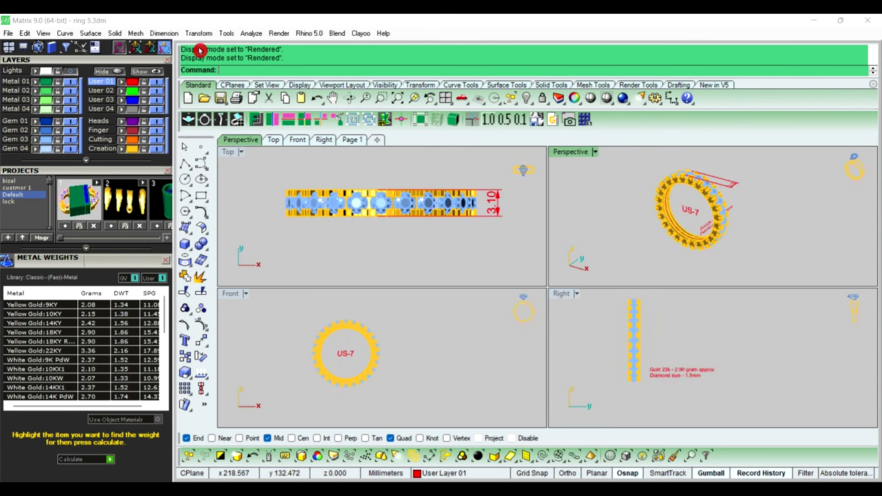
Open the V-Ray material editor from the rendering tools.
{"action": "scroll", "coordinate": [133, 207], "scroll_direction": "up", "scroll_amount": 5}
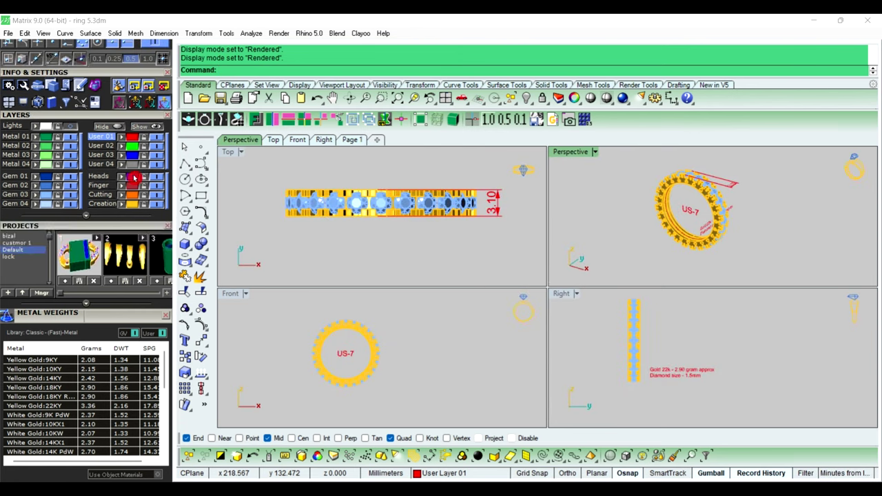
{"action": "scroll", "coordinate": [133, 244], "scroll_direction": "up", "scroll_amount": 3}
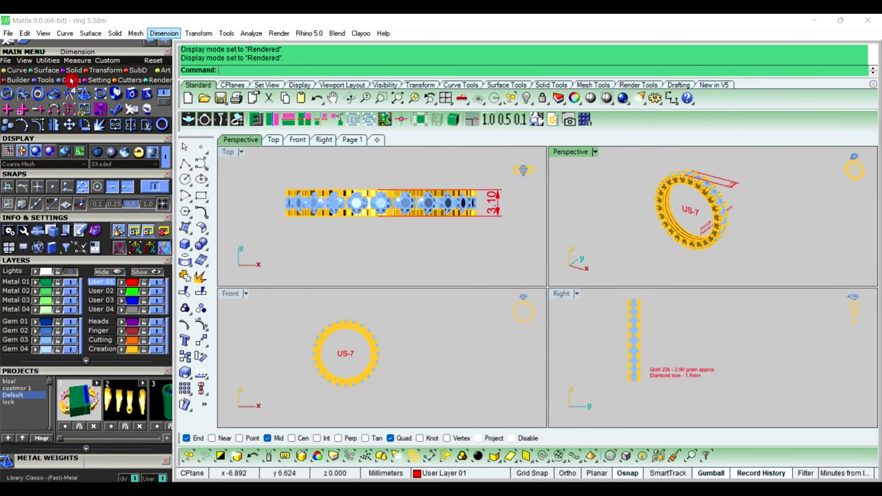
{"action": "left_click", "coordinate": [155, 81]}
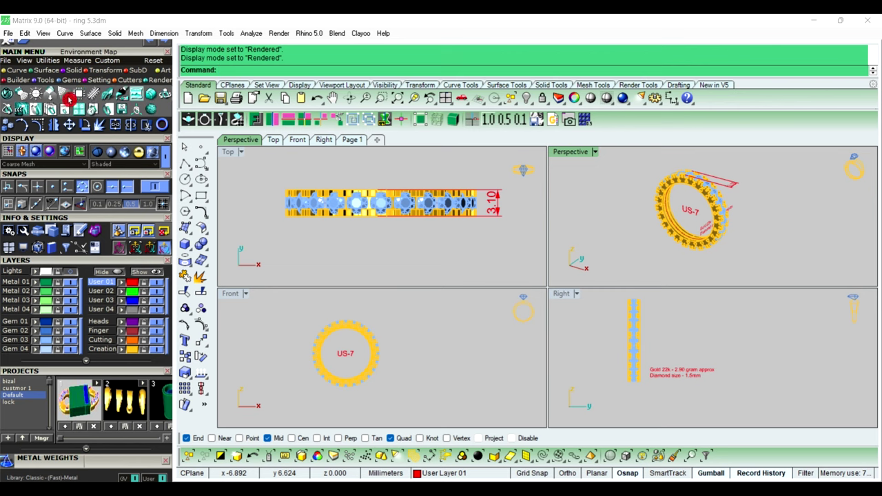
{"action": "left_click", "coordinate": [7, 97]}
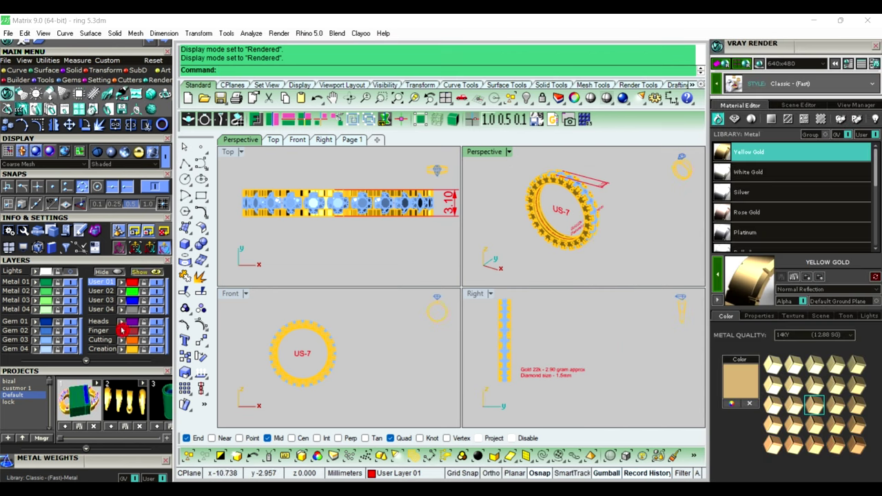
Select all 24 gems and apply the Diamond gem material.
{"action": "left_click", "coordinate": [49, 346]}
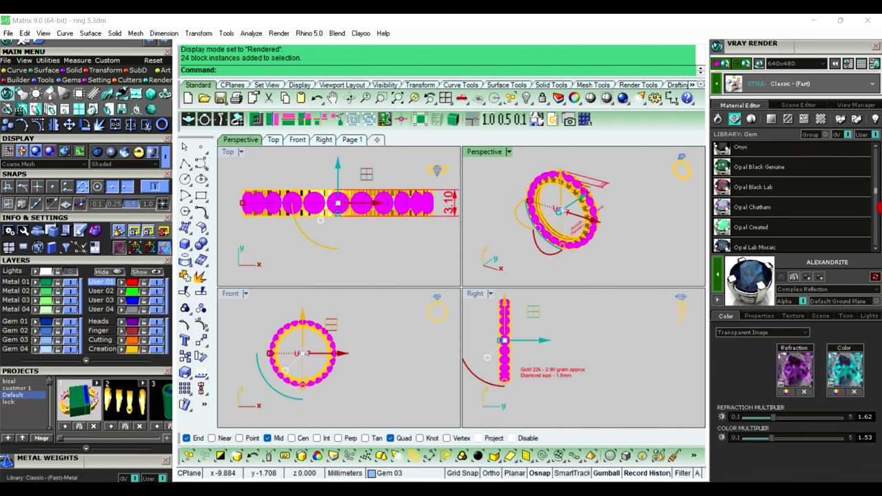
{"action": "left_click_drag", "start_coordinate": [874, 195], "coordinate": [874, 172]}
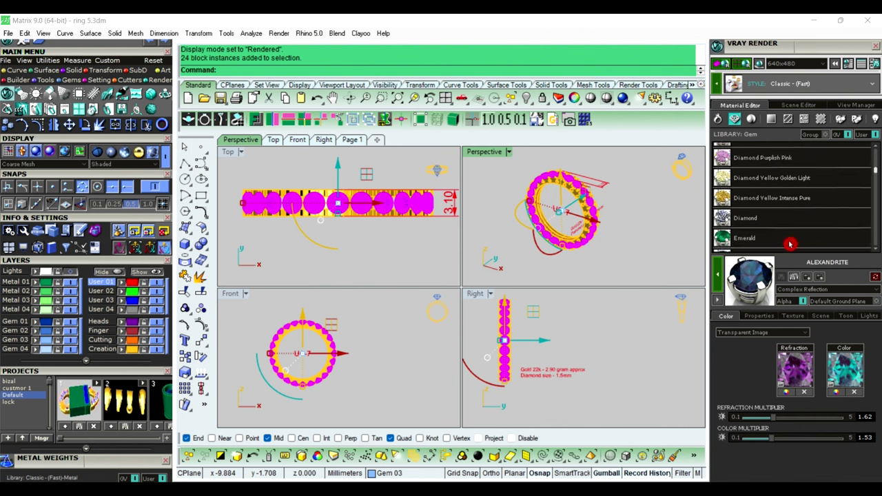
{"action": "left_click", "coordinate": [765, 217]}
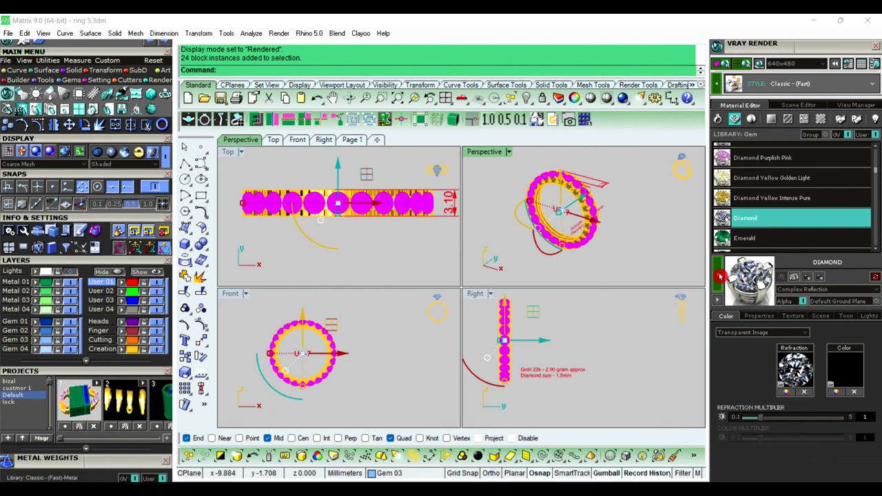
{"action": "left_click", "coordinate": [719, 275]}
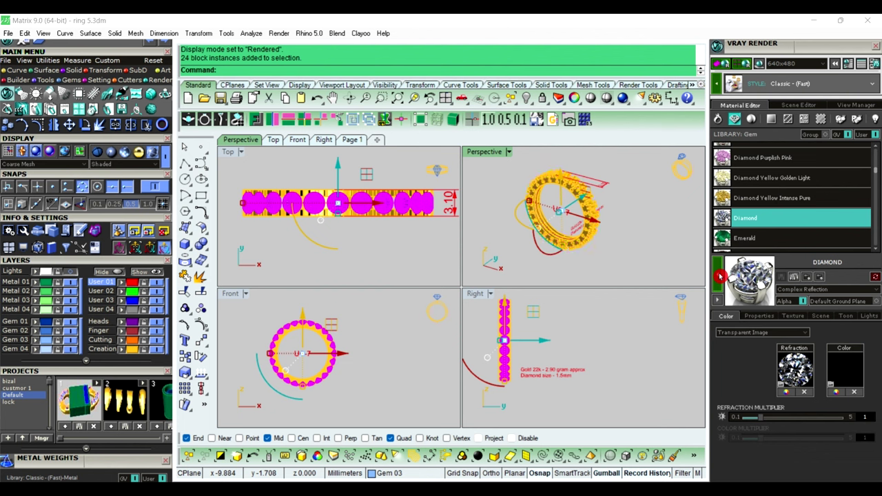
Check the Page 1 layout, switch the material library to Metal, and return to the model views.
{"action": "left_click", "coordinate": [352, 141]}
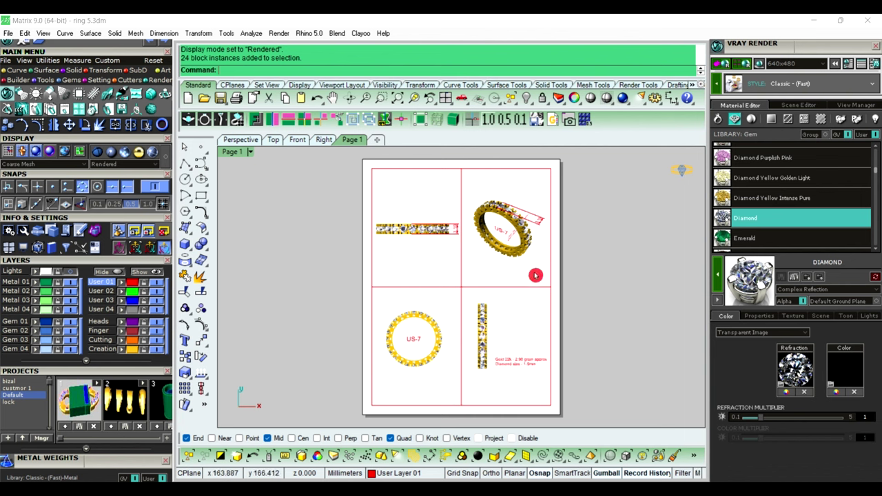
{"action": "left_click", "coordinate": [723, 121]}
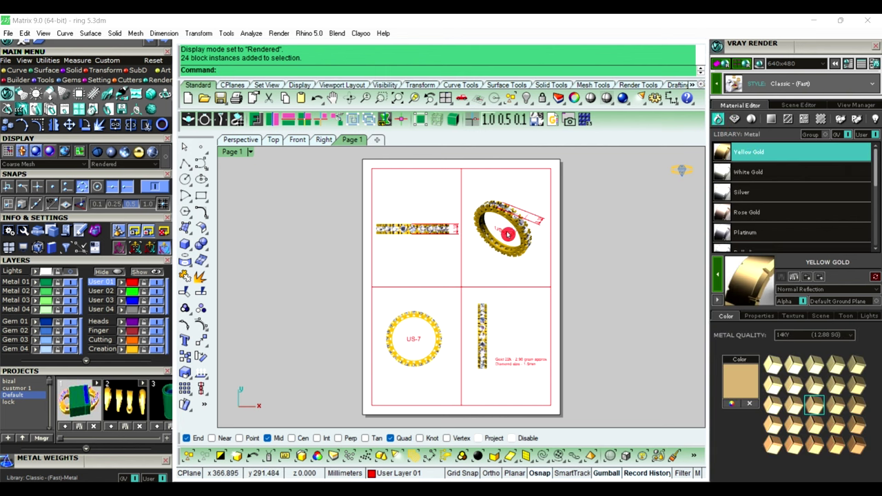
{"action": "left_click", "coordinate": [132, 351]}
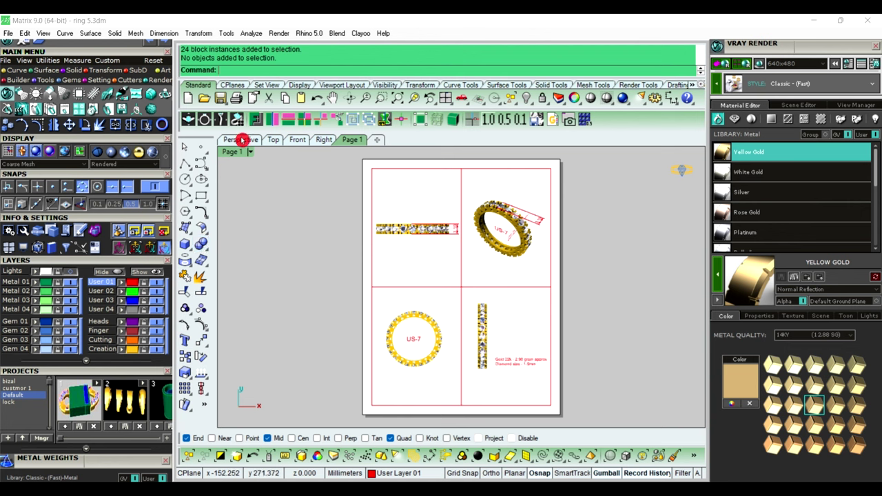
{"action": "left_click", "coordinate": [241, 139]}
Give the ring's 26 metal parts their gold finish and set the Top view to Rendered.
{"action": "left_click", "coordinate": [131, 352]}
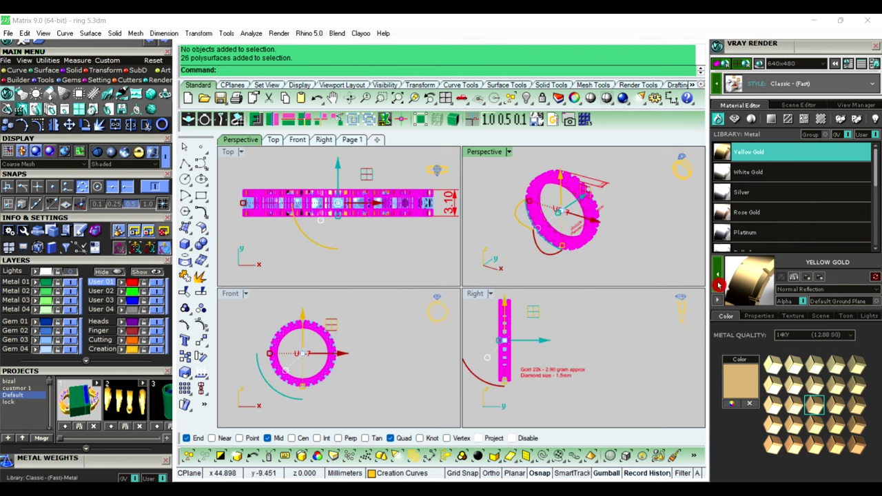
{"action": "left_click", "coordinate": [574, 163]}
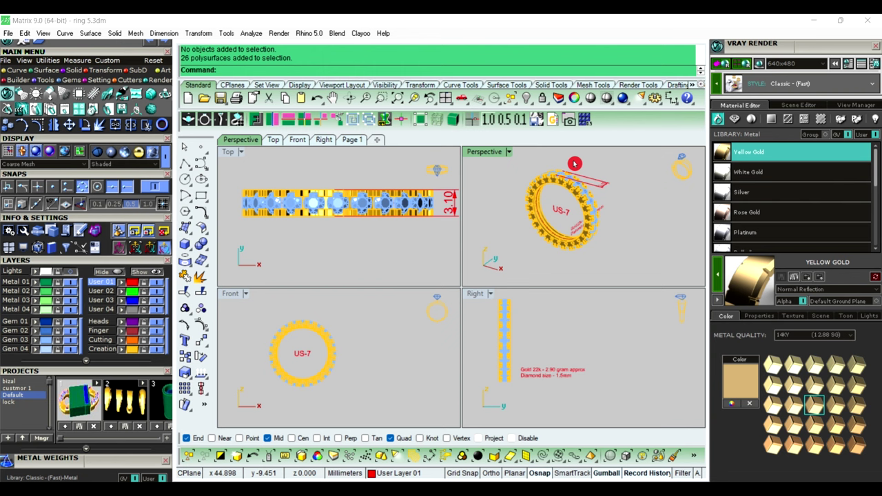
{"action": "left_click", "coordinate": [244, 155]}
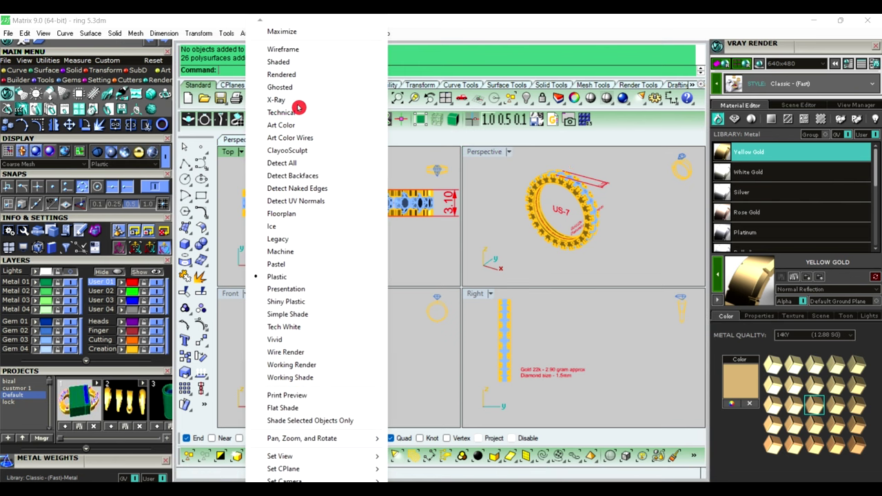
{"action": "left_click", "coordinate": [296, 75]}
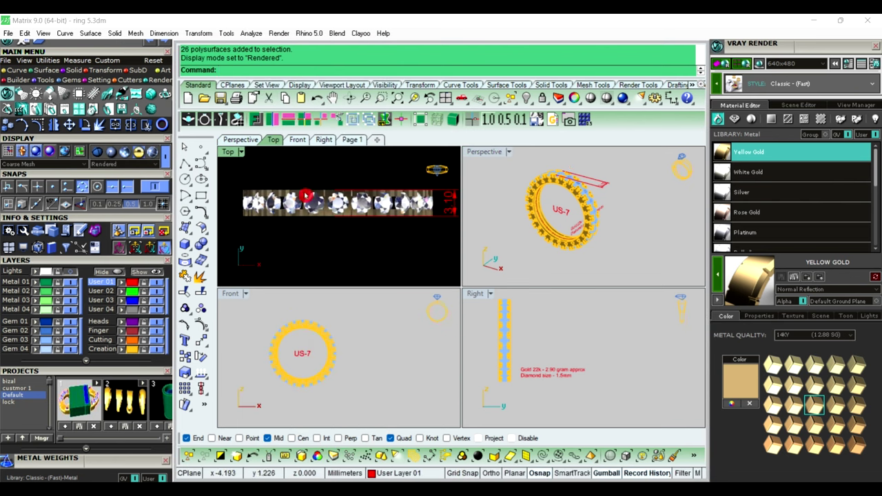
Set the Perspective view to Rendered, maximize it, and orbit the band.
{"action": "left_click", "coordinate": [484, 151]}
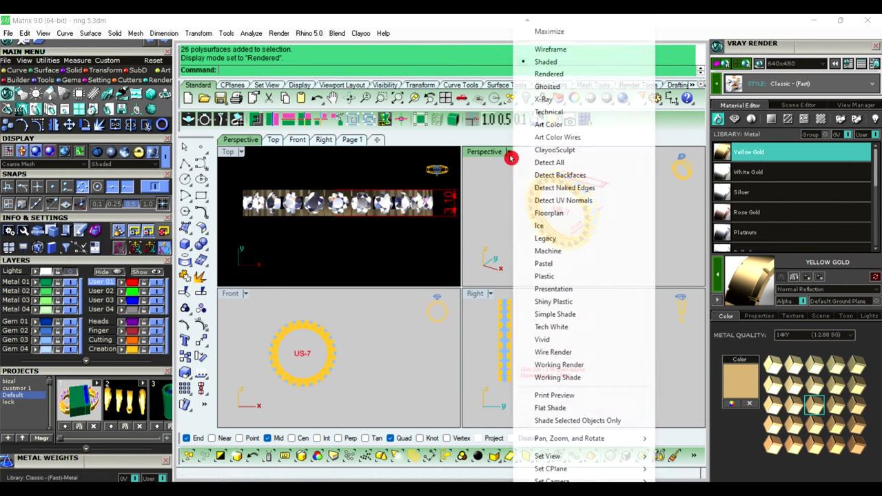
{"action": "left_click", "coordinate": [509, 152]}
{"action": "left_click", "coordinate": [561, 76]}
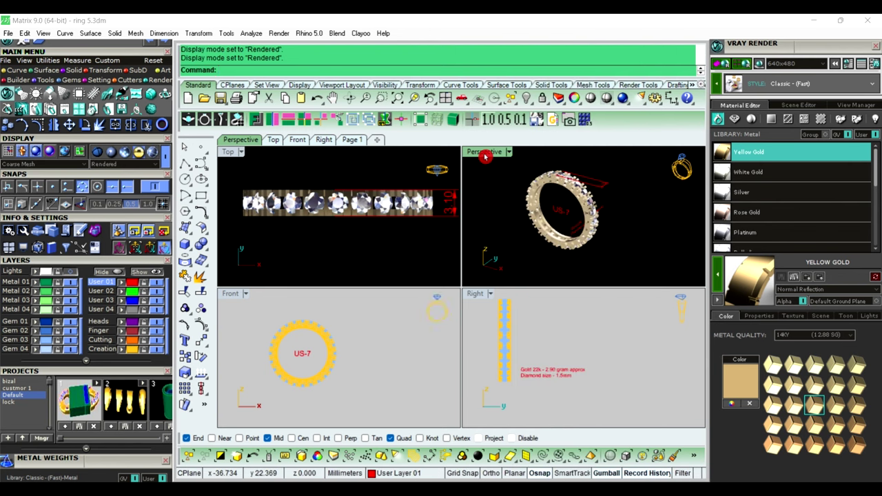
{"action": "double_click", "coordinate": [486, 153]}
{"action": "mouse_move", "coordinate": [486, 157]}
{"action": "right_mouse_down"}
{"action": "mouse_move", "coordinate": [486, 260]}
{"action": "mouse_move", "coordinate": [441, 310]}
{"action": "mouse_move", "coordinate": [476, 252]}
{"action": "mouse_move", "coordinate": [514, 272]}
{"action": "right_mouse_up"}
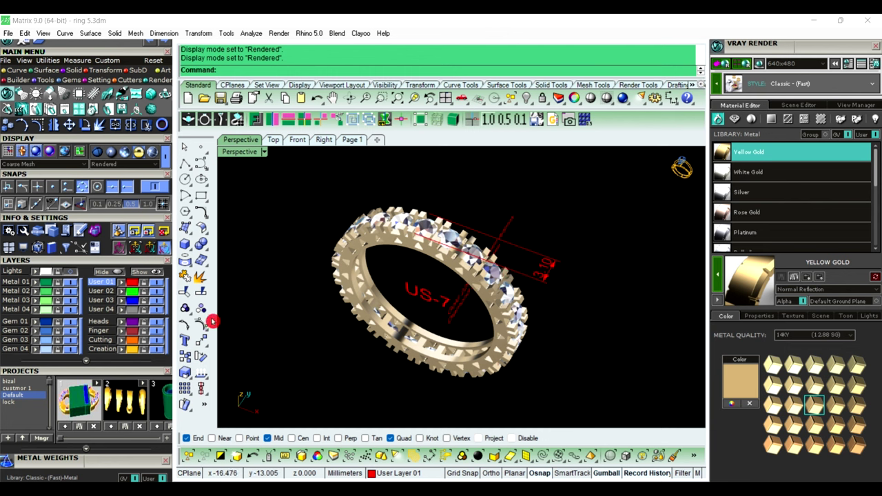
Apply Silver to the ring and check it on the Page 1 layout.
{"action": "left_click", "coordinate": [133, 351]}
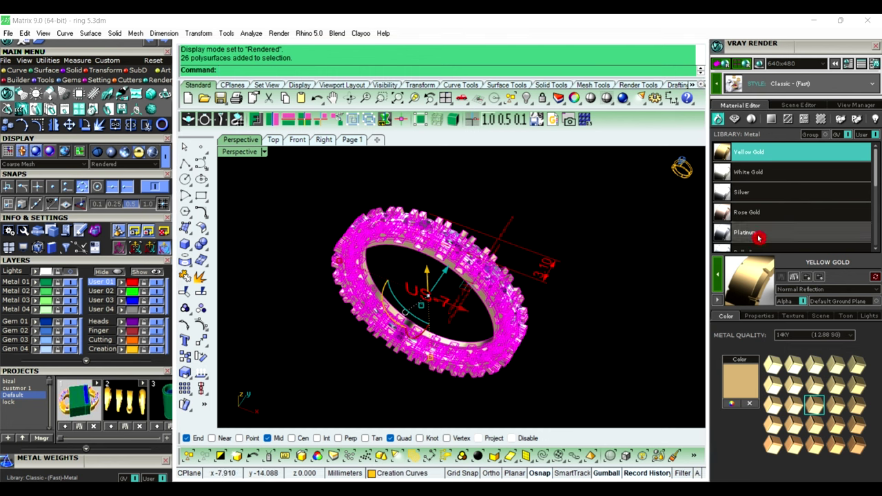
{"action": "scroll", "coordinate": [875, 186], "scroll_direction": "down", "scroll_amount": 1}
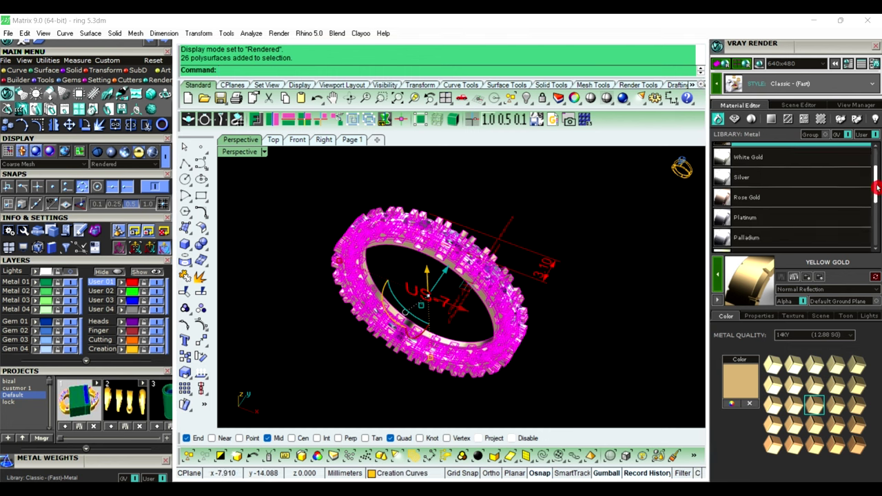
{"action": "left_click", "coordinate": [755, 187]}
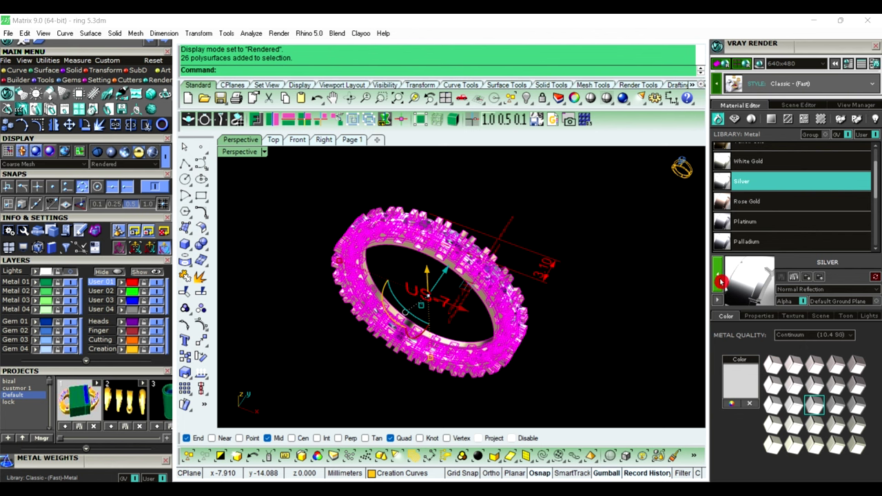
{"action": "left_click", "coordinate": [668, 297]}
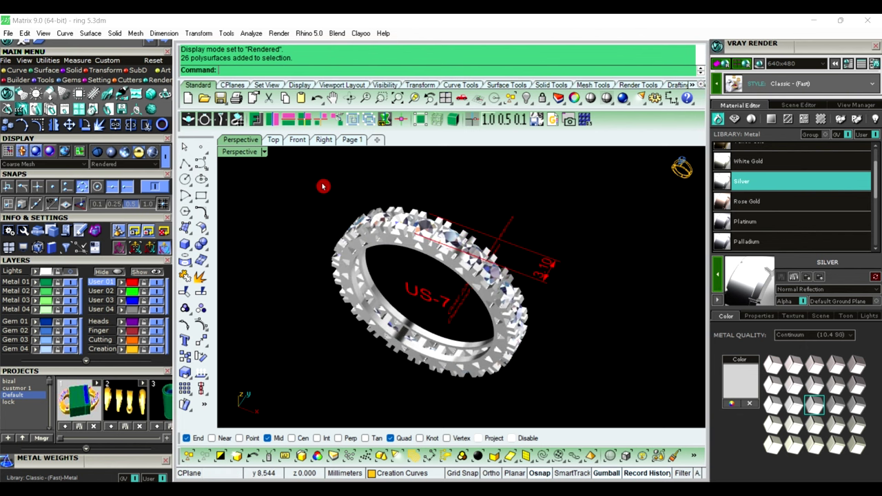
{"action": "left_click", "coordinate": [359, 138]}
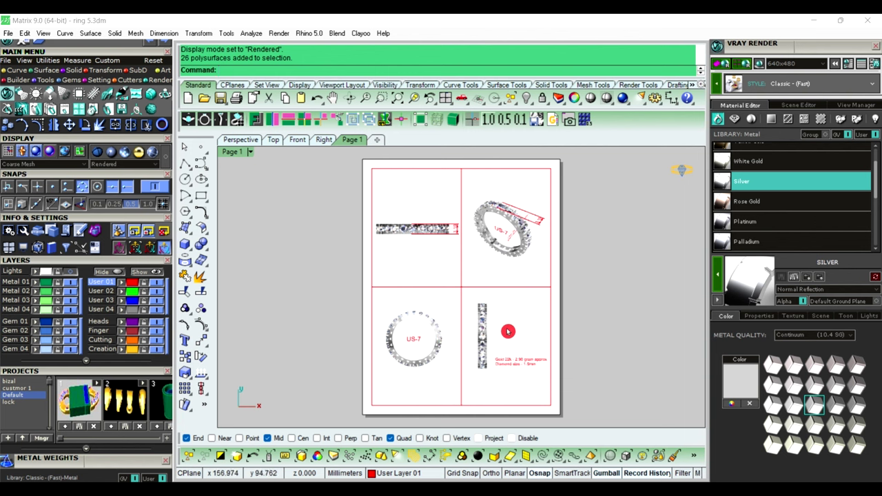
Apply Rose Gold to the ring and review it on Page 1.
{"action": "left_click", "coordinate": [249, 140]}
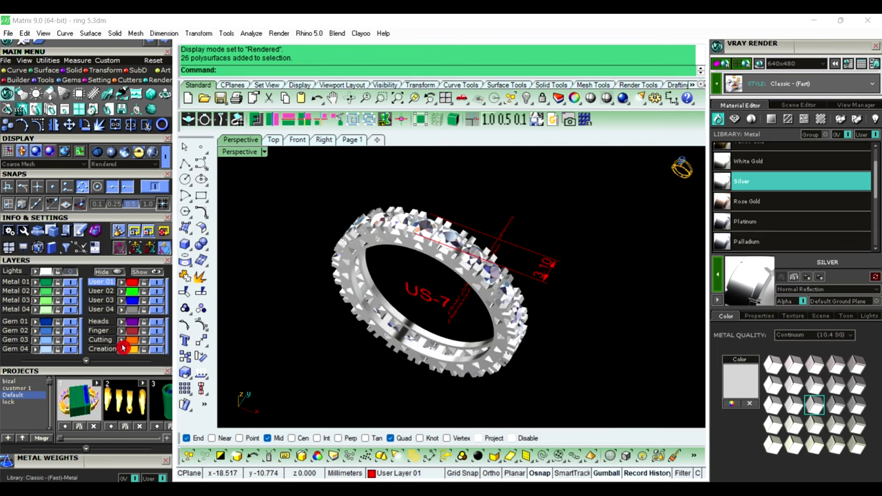
{"action": "left_click", "coordinate": [133, 346]}
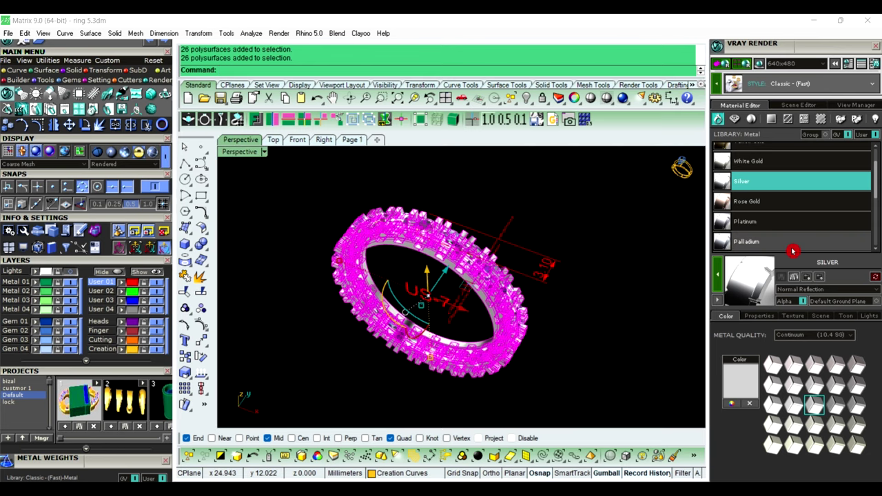
{"action": "left_click", "coordinate": [739, 202]}
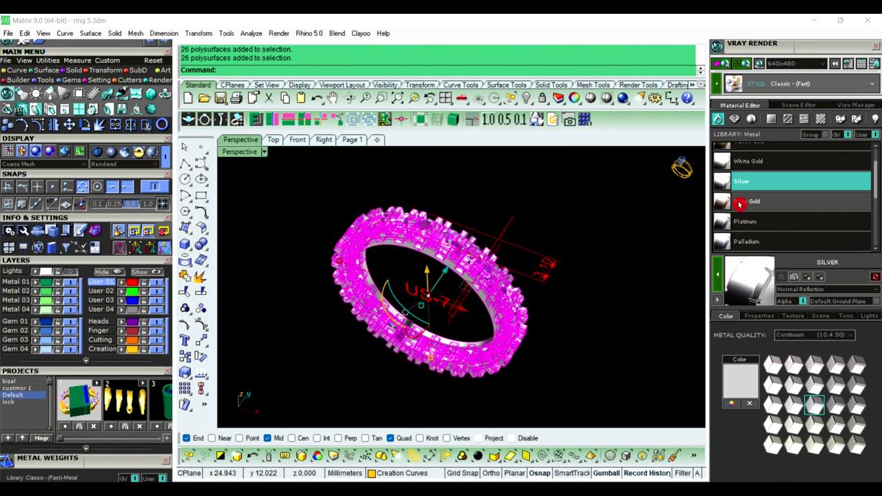
{"action": "left_click", "coordinate": [636, 311]}
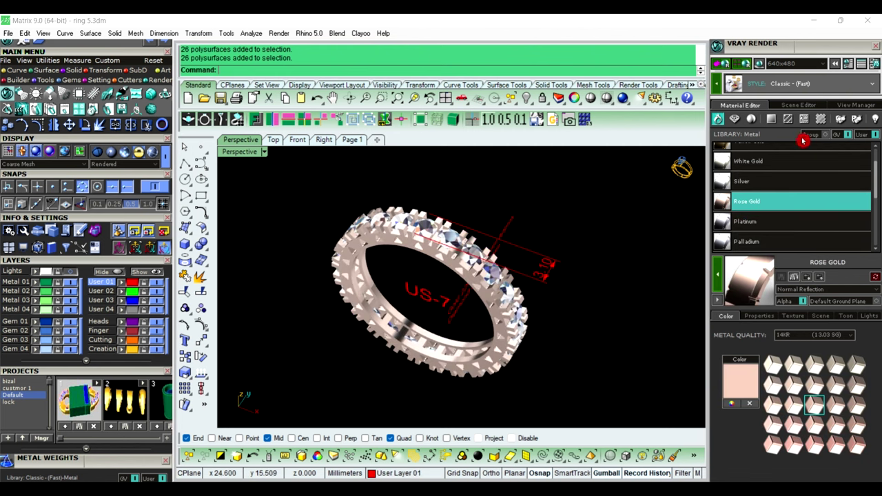
{"action": "left_click", "coordinate": [362, 140]}
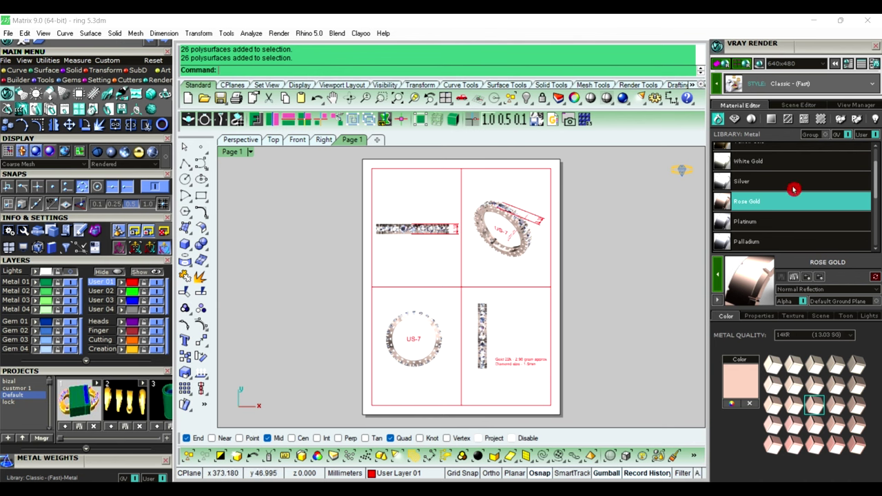
{"action": "left_click_drag", "start_coordinate": [875, 193], "coordinate": [872, 170]}
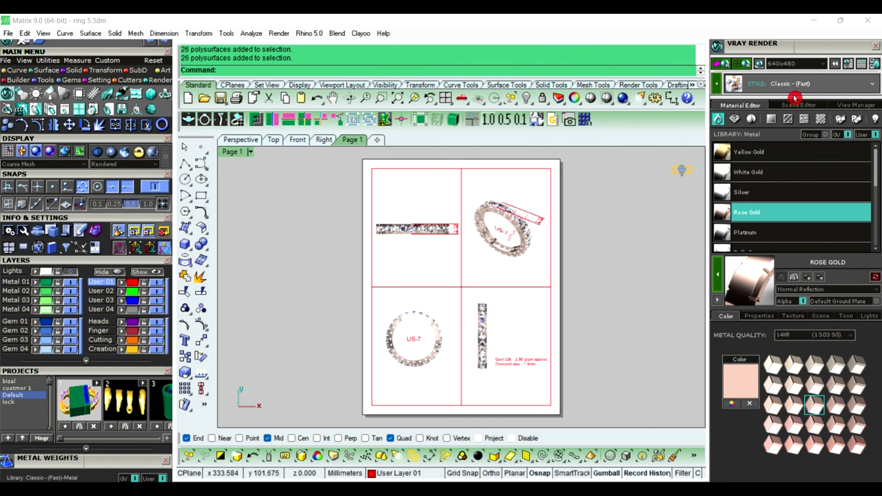
Restore yellow gold on the ring and show the Page 1 four-detail layout.
{"action": "left_click", "coordinate": [241, 140]}
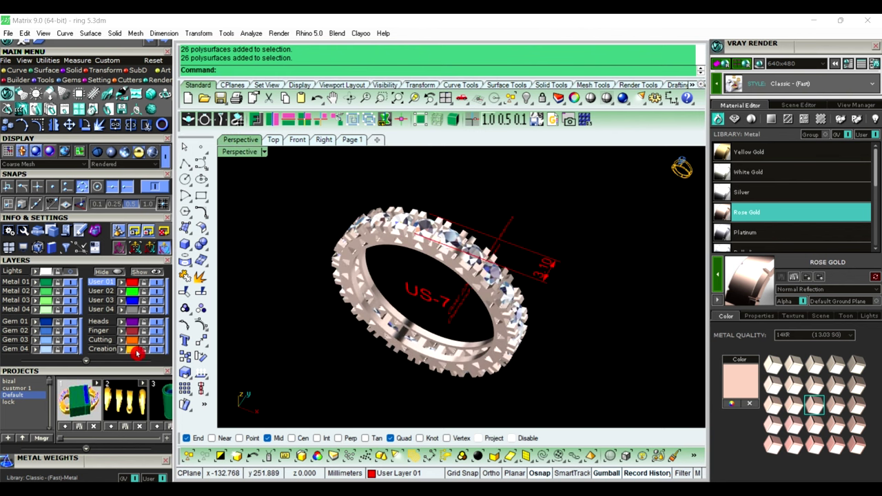
{"action": "left_click", "coordinate": [138, 352]}
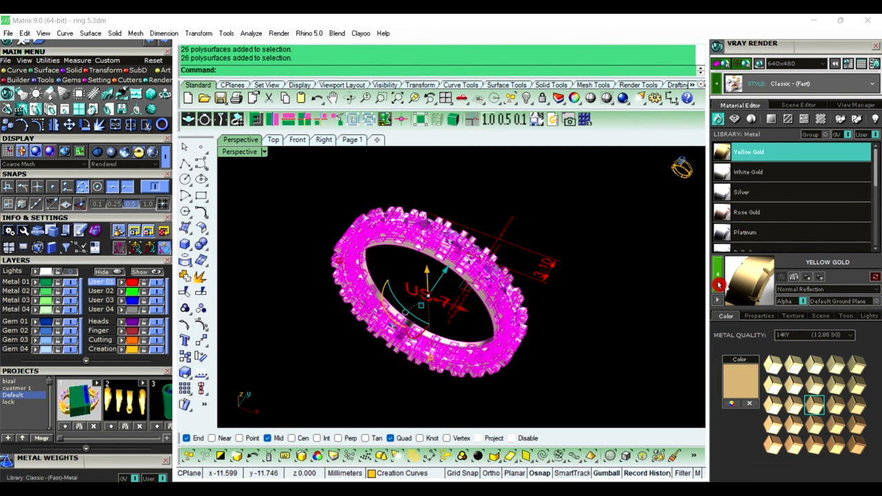
{"action": "left_click", "coordinate": [632, 315]}
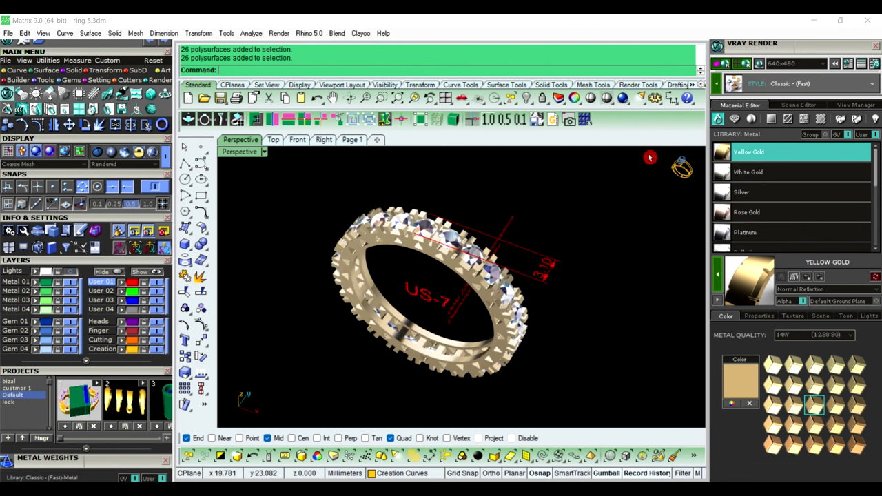
{"action": "left_click", "coordinate": [352, 140]}
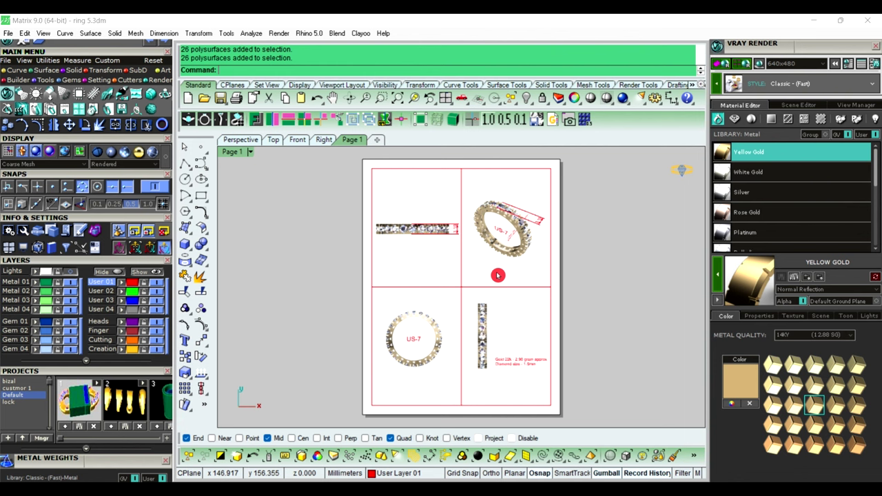
Open Print Setup for Page 1 and set the print scale to 1:2.
{"action": "right_click", "coordinate": [356, 142]}
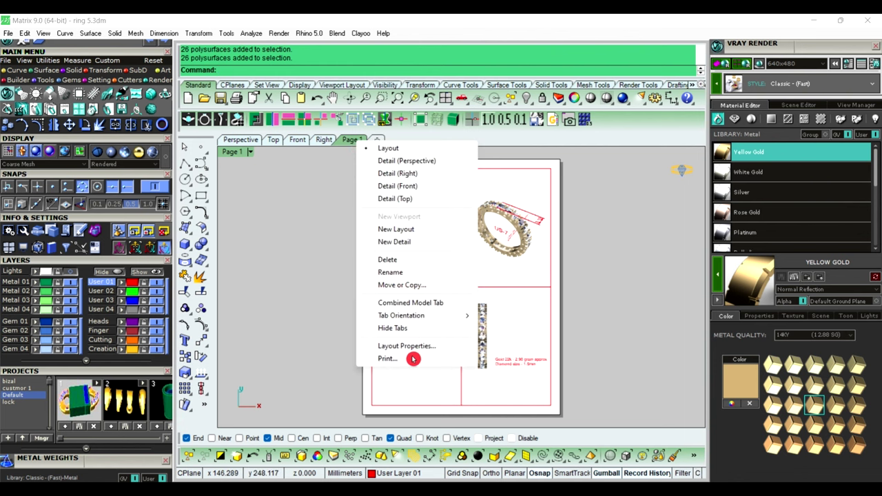
{"action": "left_click", "coordinate": [413, 359]}
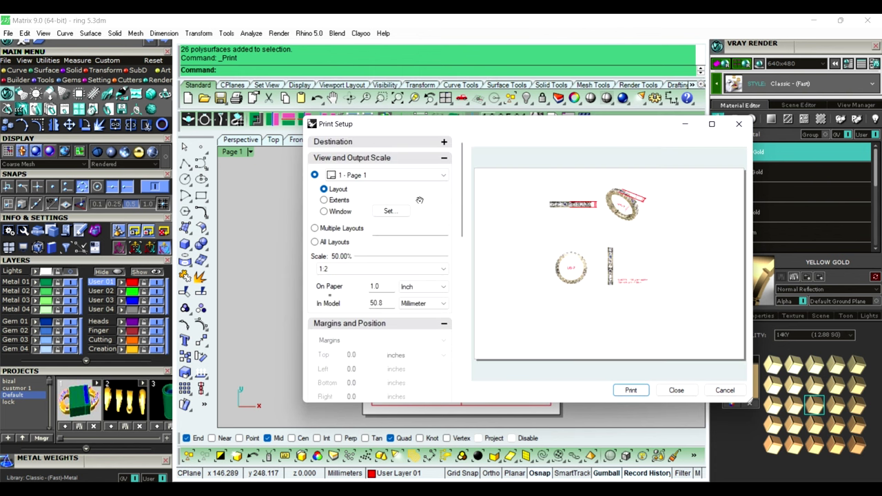
{"action": "left_click", "coordinate": [328, 270]}
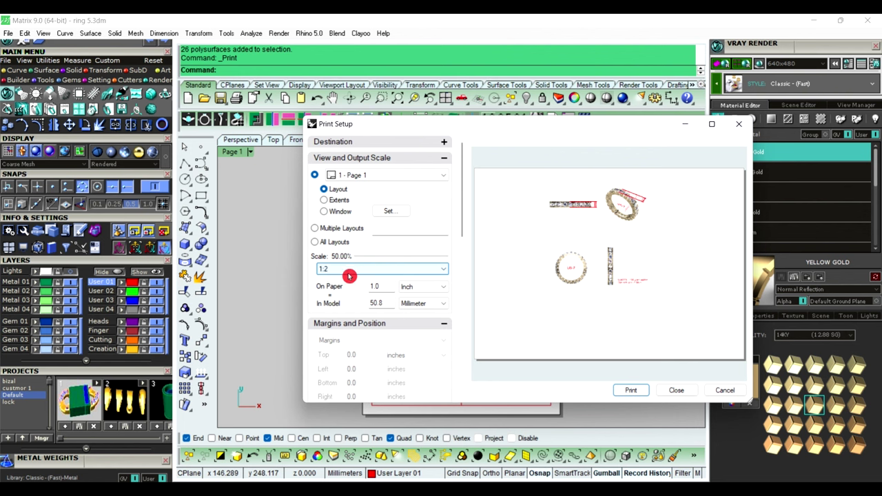
{"action": "left_click", "coordinate": [429, 275]}
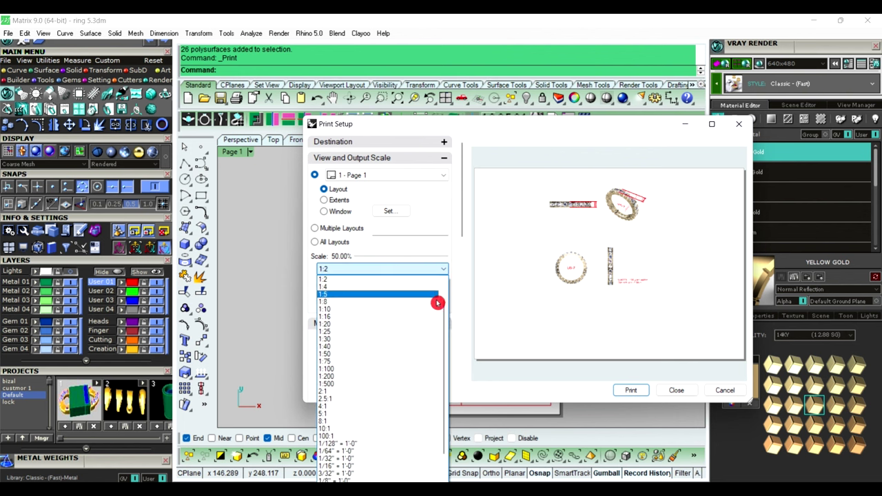
{"action": "left_click_drag", "start_coordinate": [442, 317], "coordinate": [445, 301]}
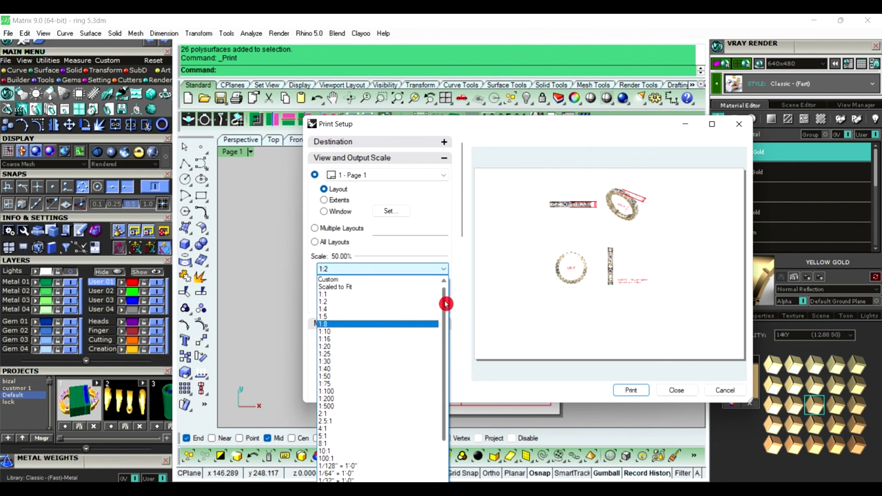
{"action": "left_click", "coordinate": [343, 295]}
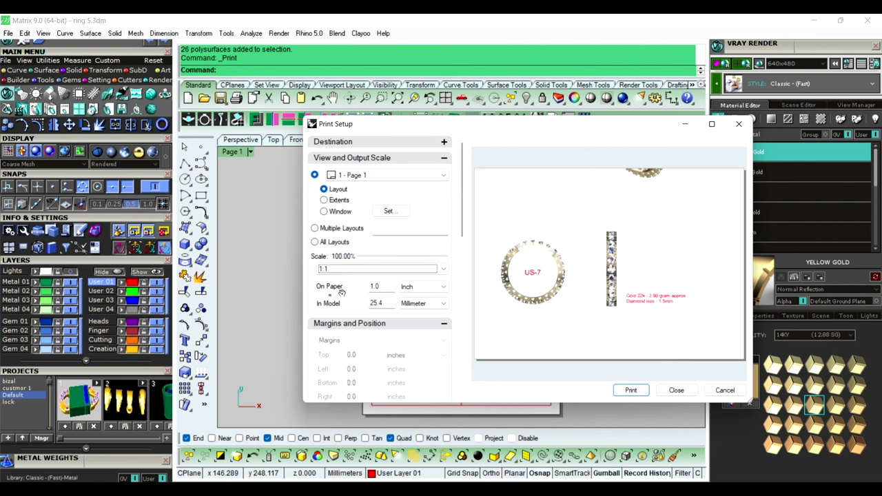
{"action": "left_click", "coordinate": [440, 269]}
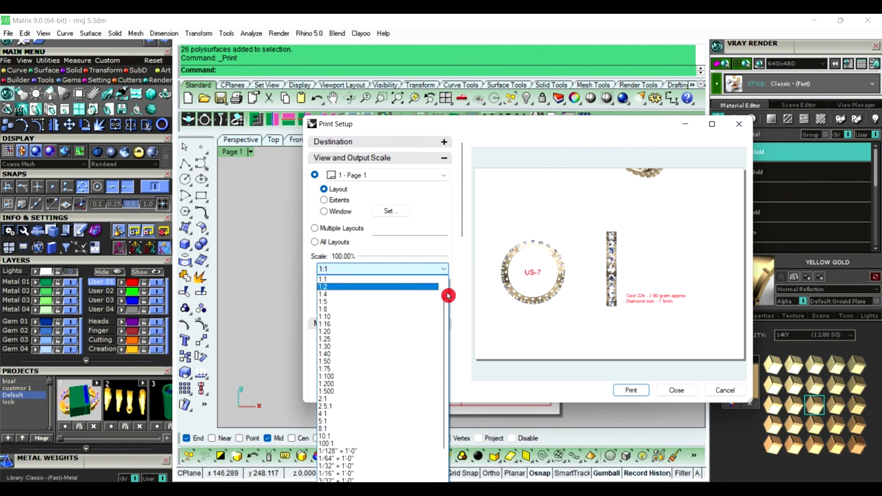
{"action": "scroll", "coordinate": [424, 281], "scroll_direction": "up", "scroll_amount": 1}
{"action": "left_click", "coordinate": [394, 287]}
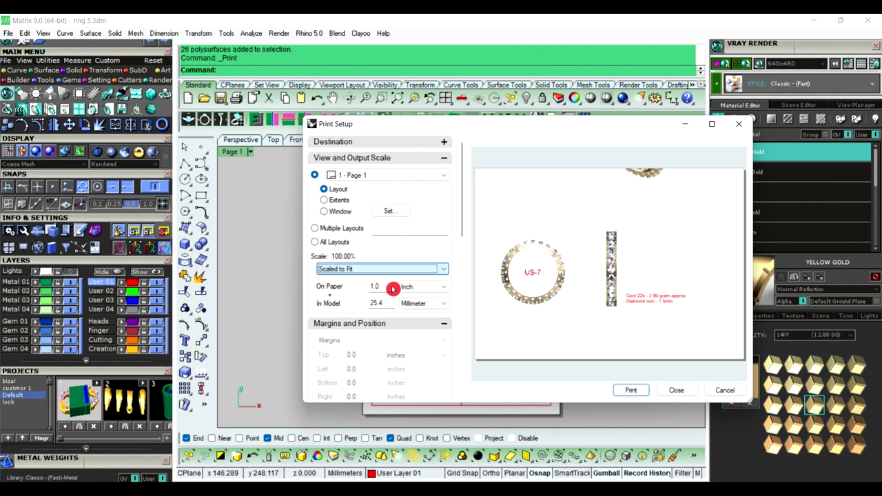
{"action": "left_click", "coordinate": [436, 269]}
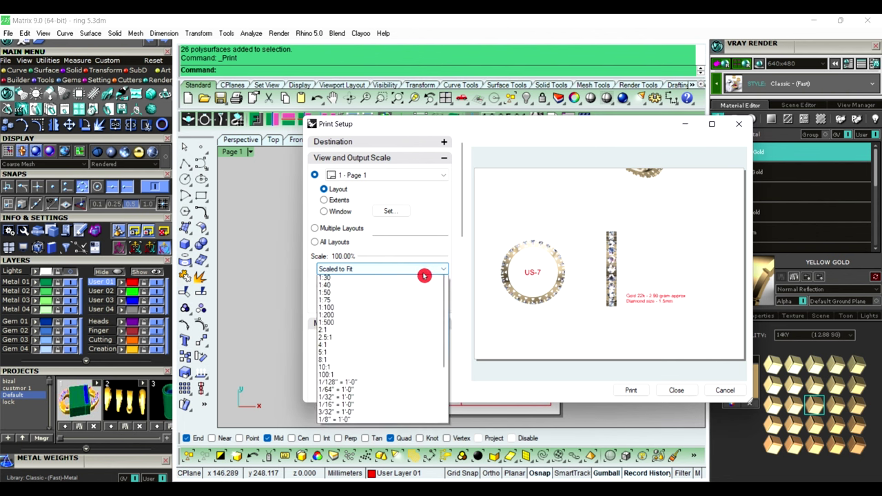
{"action": "left_click", "coordinate": [367, 295]}
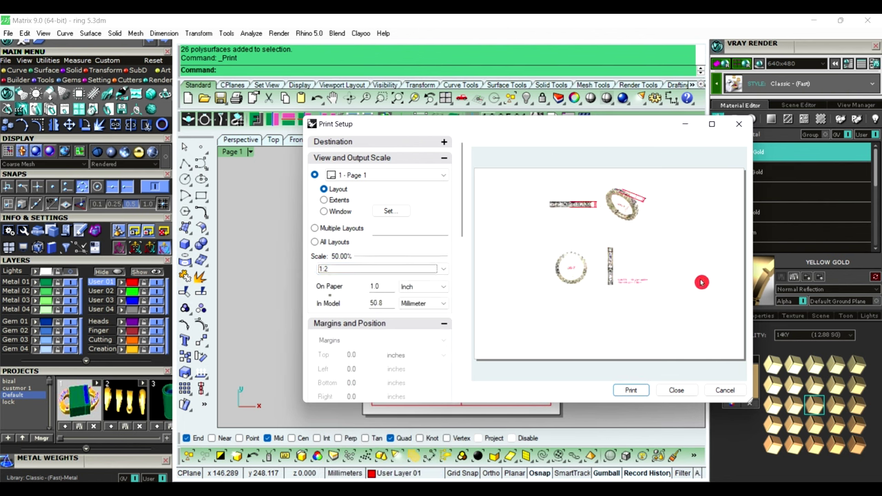
{"action": "left_click_drag", "start_coordinate": [461, 218], "coordinate": [464, 386]}
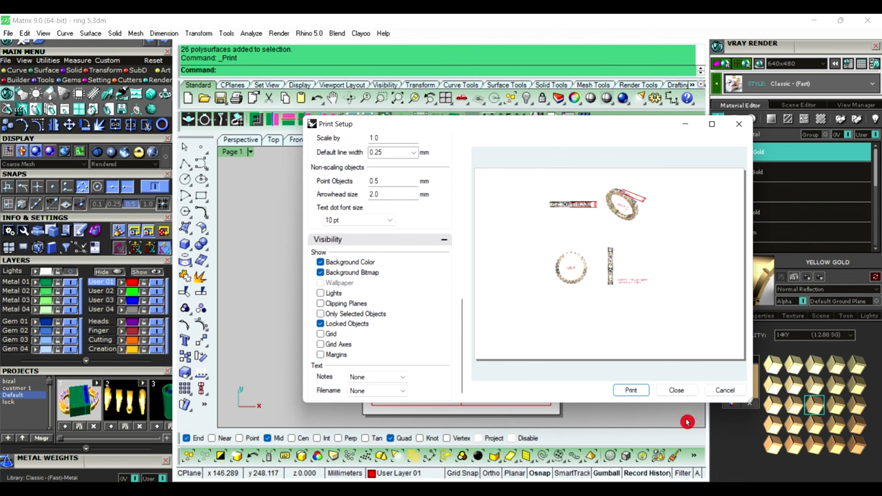
Save the layout as JPEG image 'q' on the Desktop and minimize Matrix.
{"action": "left_click", "coordinate": [631, 392]}
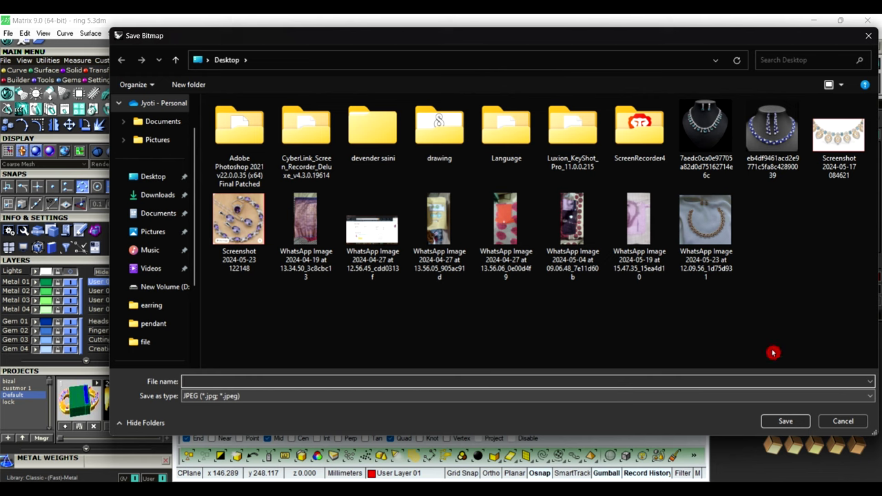
{"action": "left_click", "coordinate": [162, 177]}
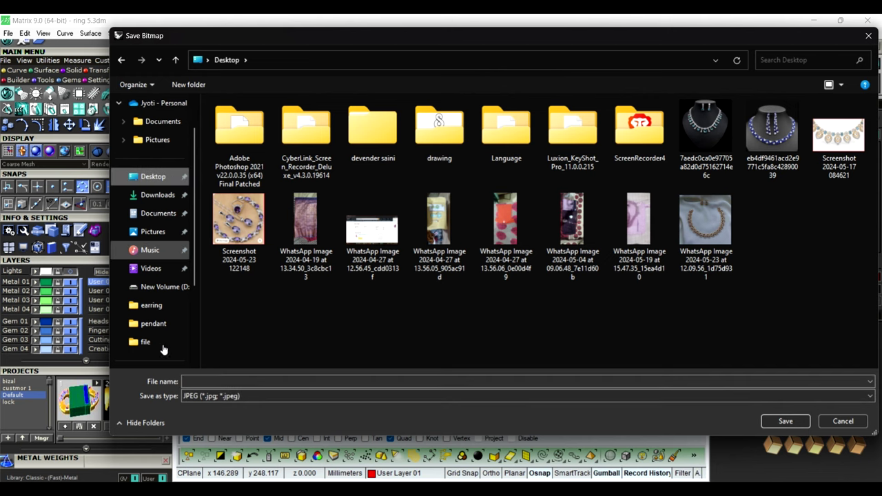
{"action": "left_click", "coordinate": [213, 381]}
{"action": "type", "text": "q"}
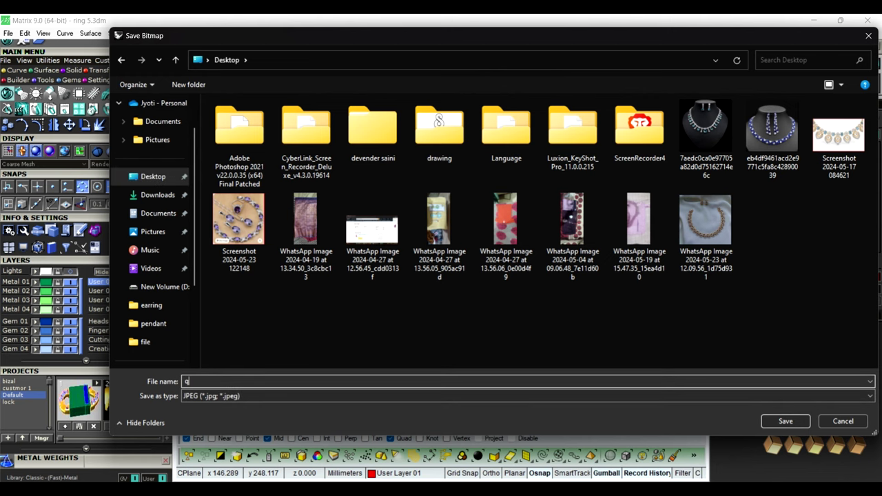
{"action": "left_click", "coordinate": [779, 421]}
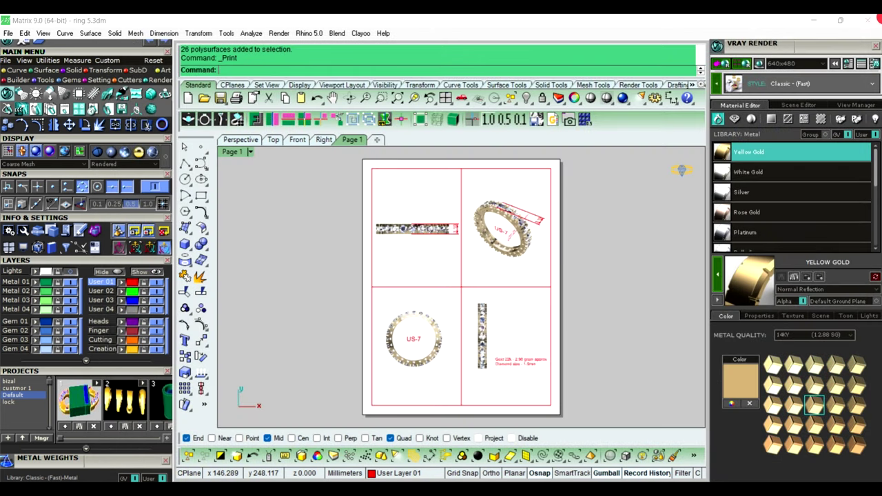
{"action": "left_click", "coordinate": [817, 21]}
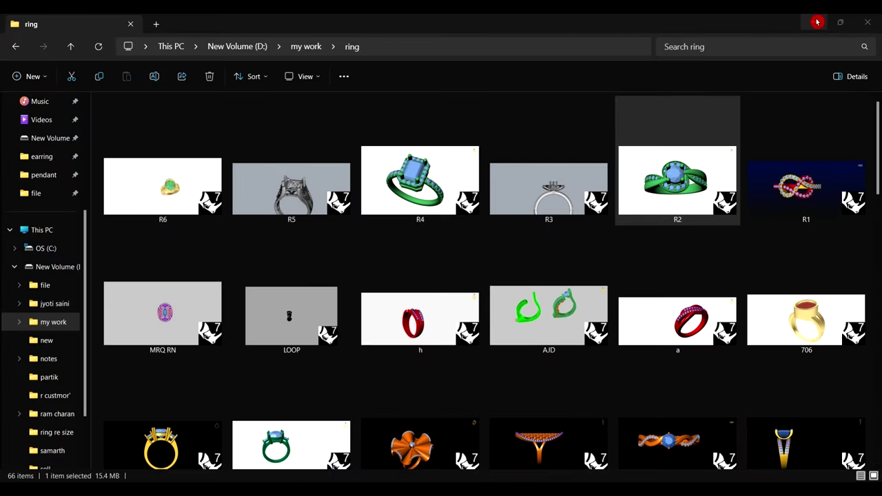
Open q.jpg from the desktop in Photos, zoom in and out to inspect it, then close it.
{"action": "left_click", "coordinate": [817, 21]}
{"action": "double_click", "coordinate": [152, 258]}
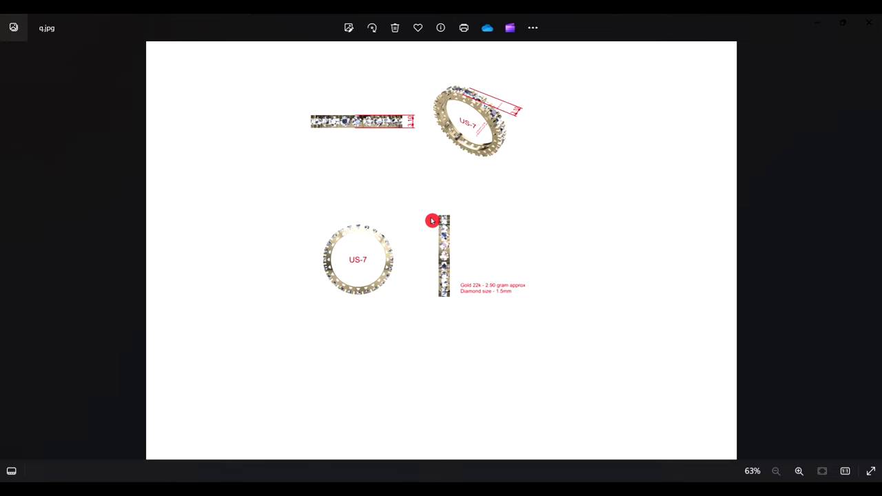
{"action": "scroll", "coordinate": [460, 132], "scroll_direction": "up", "scroll_amount": 3}
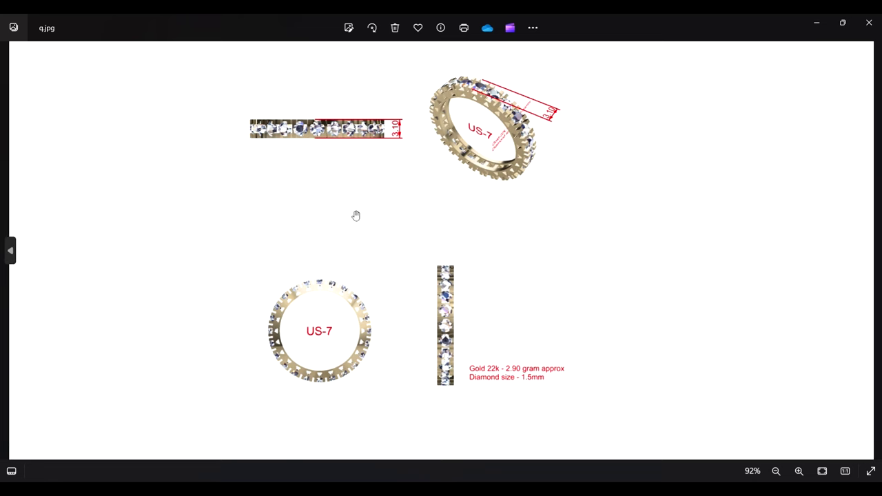
{"action": "scroll", "coordinate": [541, 313], "scroll_direction": "down", "scroll_amount": 2}
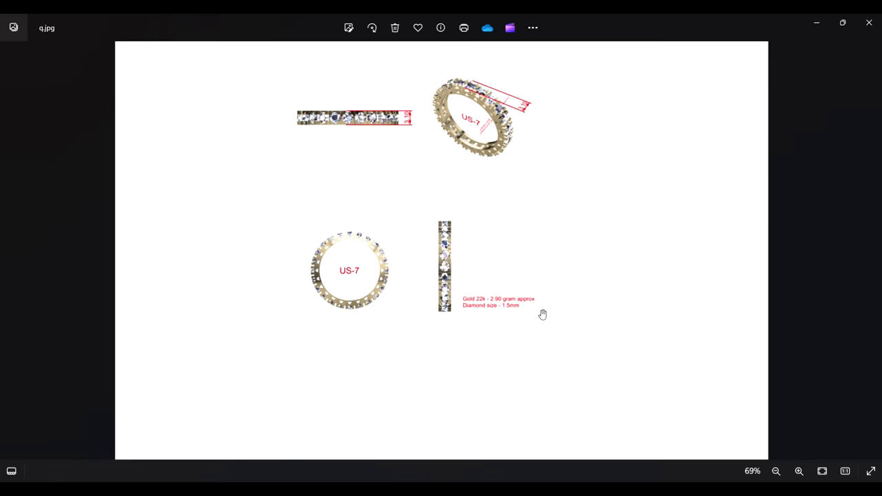
{"action": "left_click", "coordinate": [879, 22]}
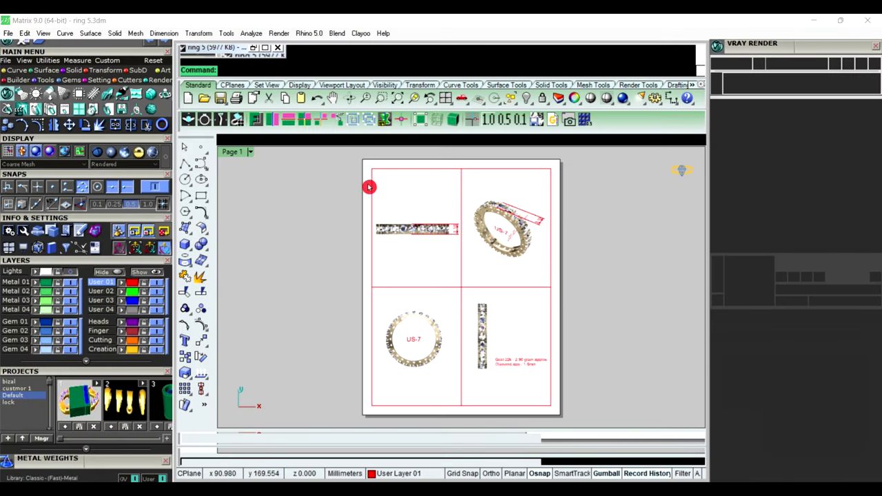
Close the VRay Render panel and bring up the Perspective view of the ring.
{"action": "left_click", "coordinate": [876, 44]}
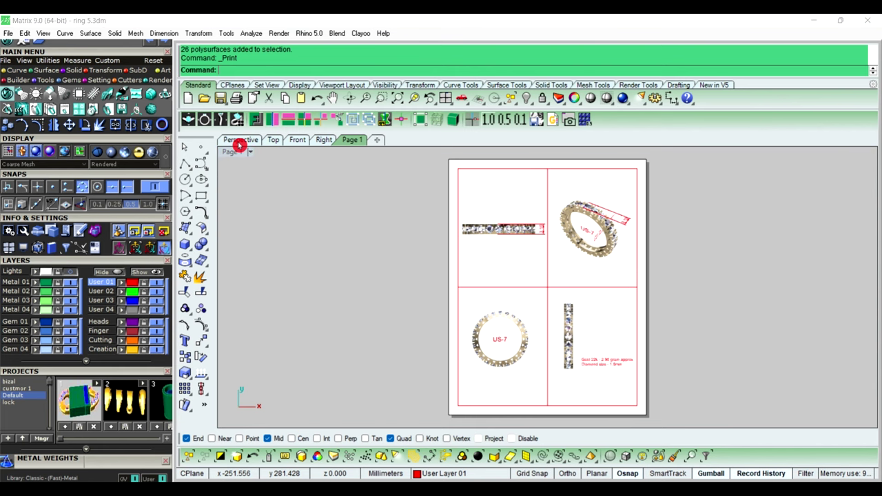
{"action": "left_click", "coordinate": [240, 140]}
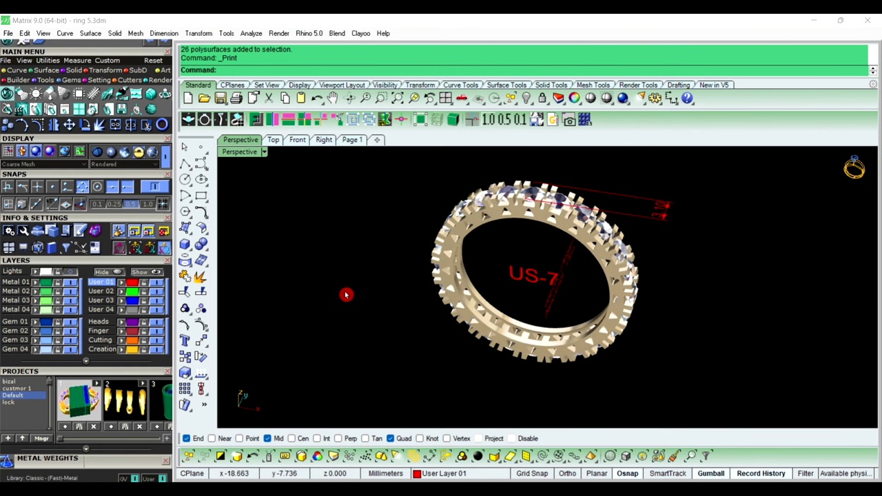
{"action": "scroll", "coordinate": [347, 296], "scroll_direction": "down", "scroll_amount": 3}
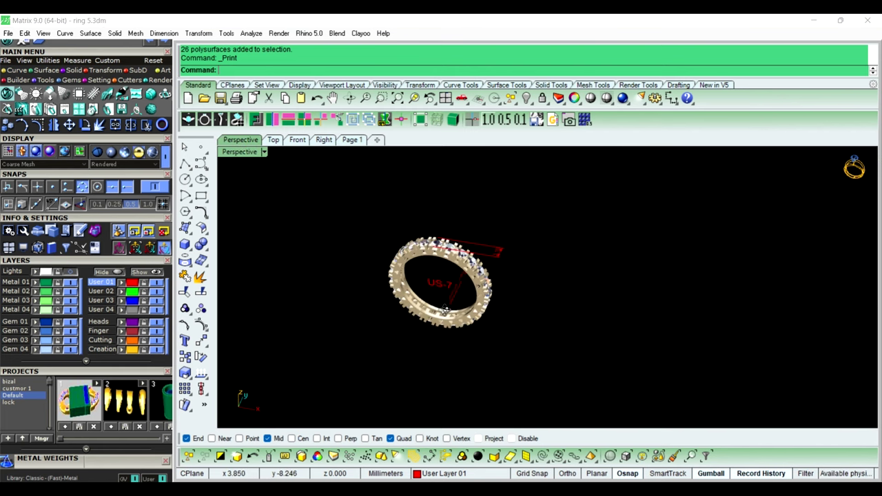
Delete the portrait Page 1 layout, maximize Perspective, and start a new layout.
{"action": "left_click", "coordinate": [357, 144]}
{"action": "right_click", "coordinate": [357, 143]}
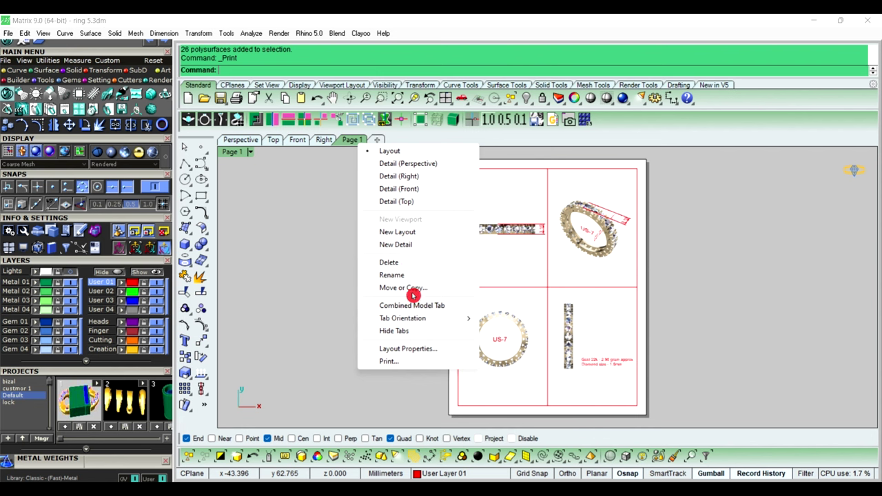
{"action": "left_click", "coordinate": [414, 265]}
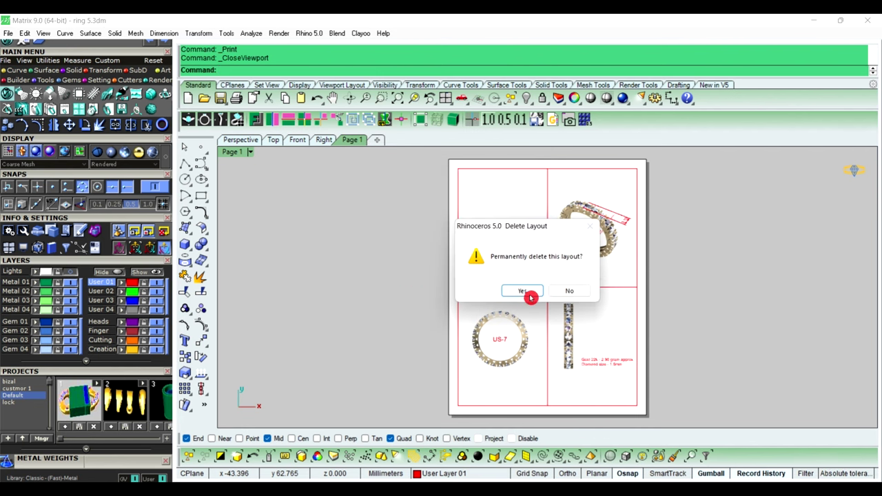
{"action": "left_click", "coordinate": [527, 295]}
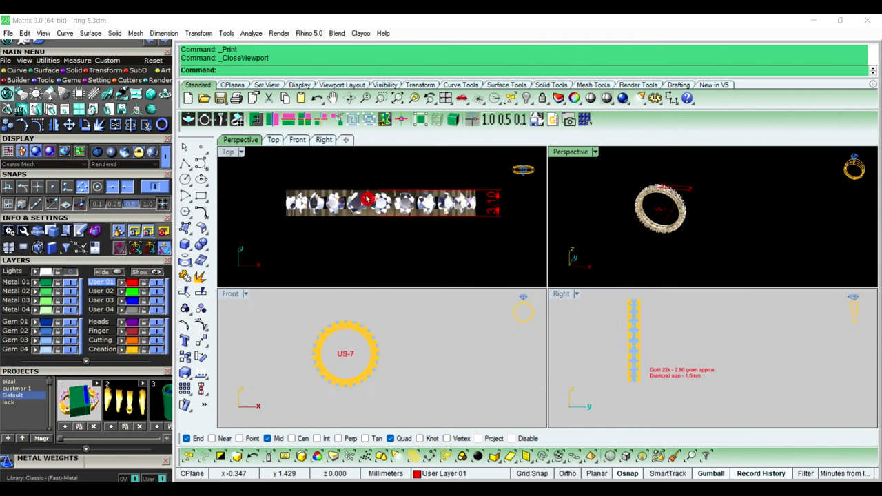
{"action": "double_click", "coordinate": [571, 152]}
{"action": "type", "text": "La"}
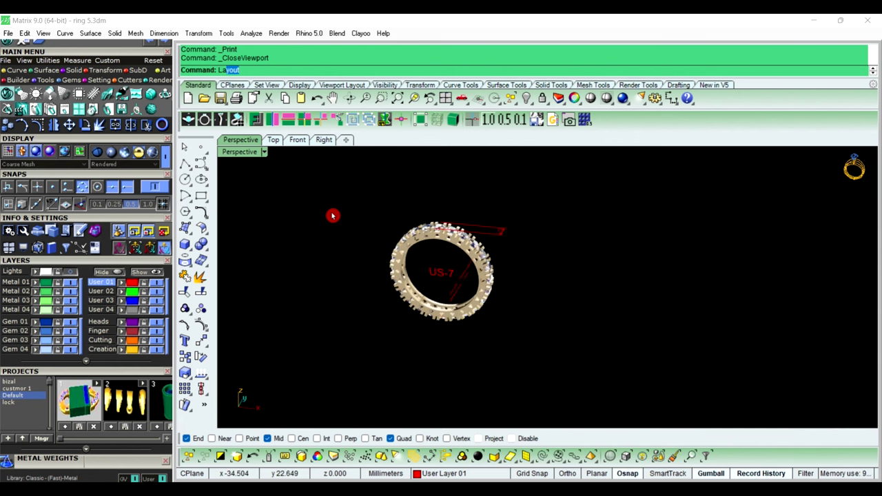
{"action": "key", "text": "Return"}
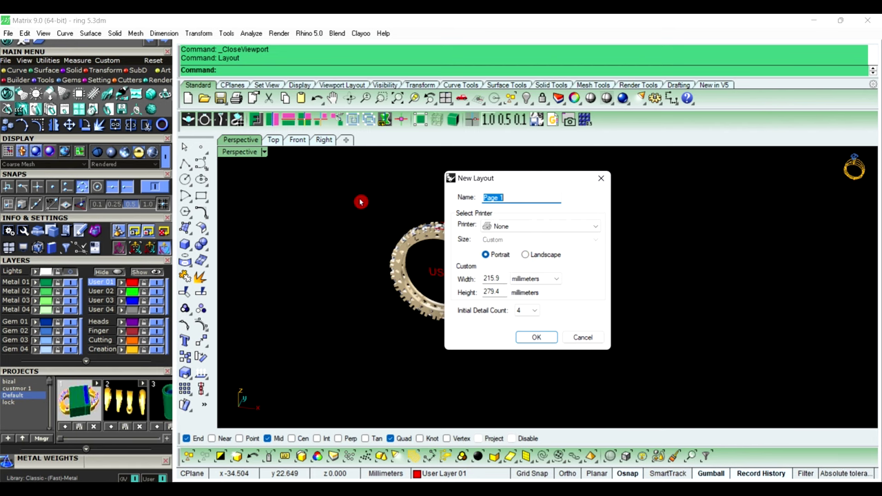
Create a landscape 279.4 × 215.9 mm Page 1 with four details and zoom into the sheet.
{"action": "left_click", "coordinate": [526, 257]}
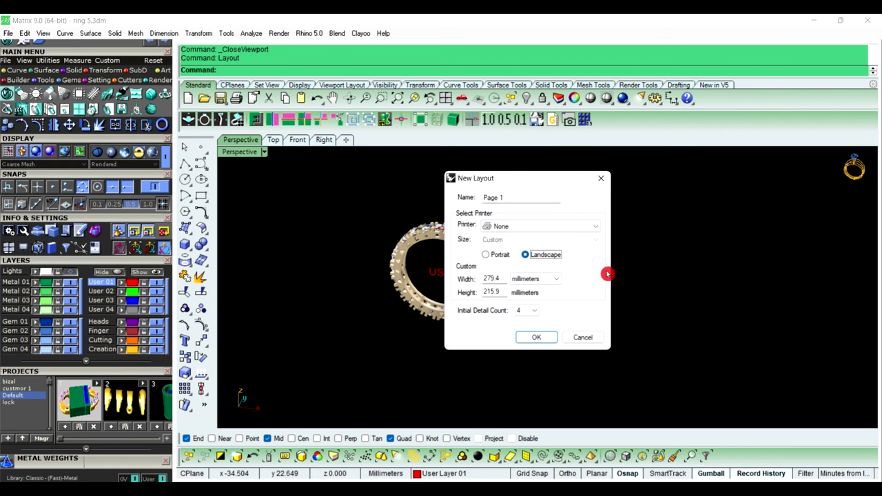
{"action": "left_click", "coordinate": [539, 338]}
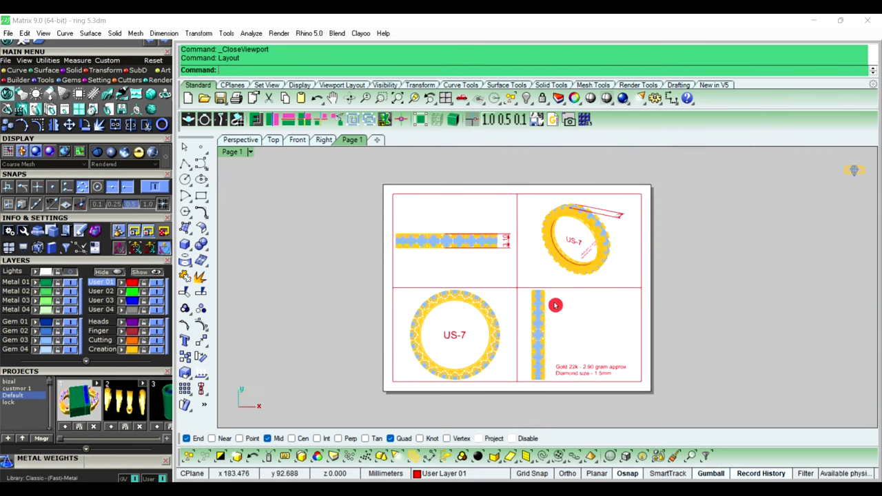
{"action": "scroll", "coordinate": [535, 305], "scroll_direction": "up", "scroll_amount": 2}
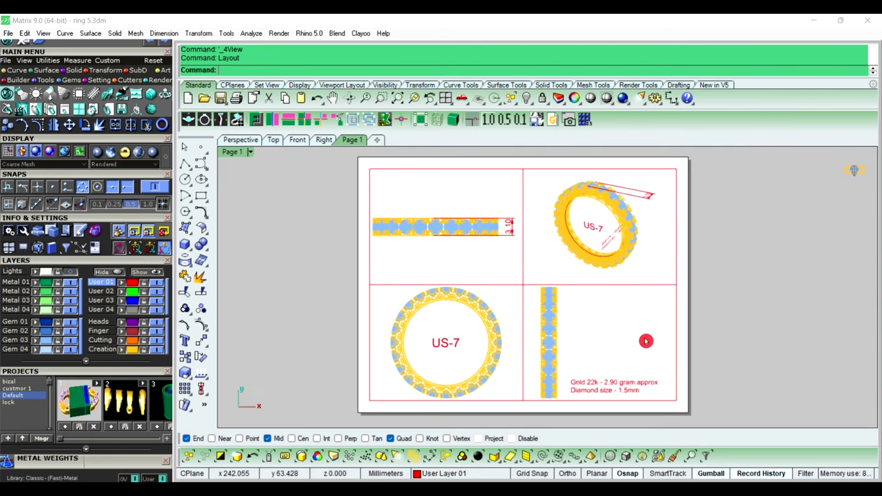